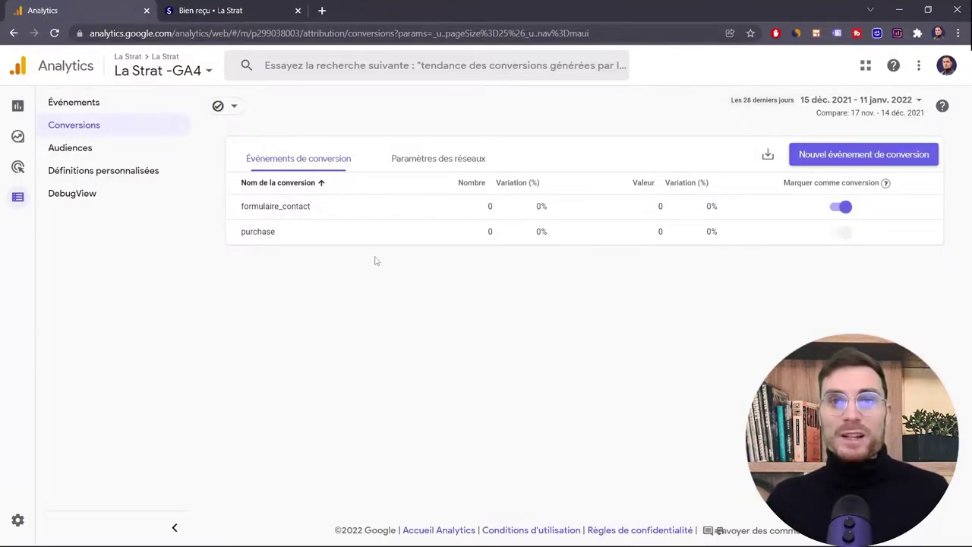
Open lastrat.fr in a new tab and view the article mon-idee-de-business-a-t-elle-du-potentiel with its download form.
click(321, 9)
text(lastrat)
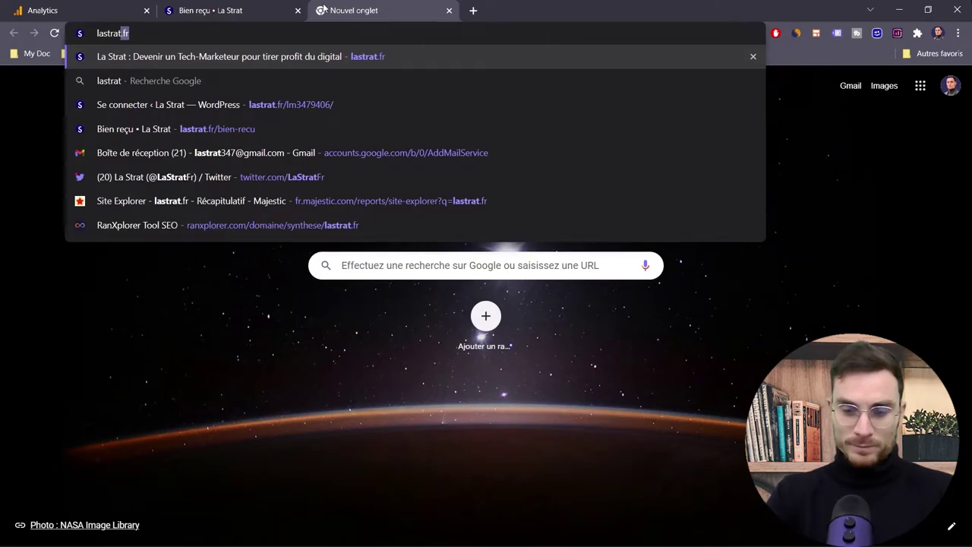
key(Return)
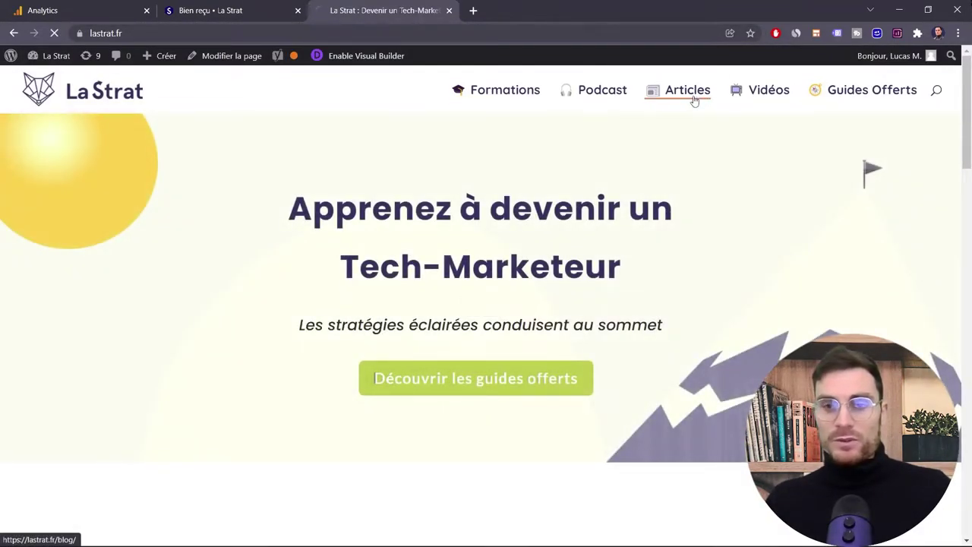
click(695, 97)
scroll(737, 337, down, 5)
click(640, 321)
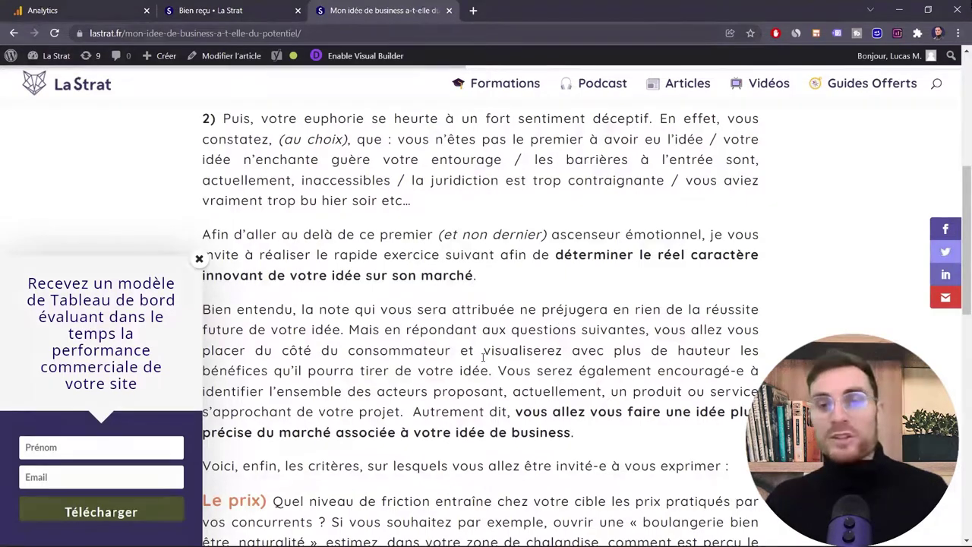
scroll(646, 284, down, 5)
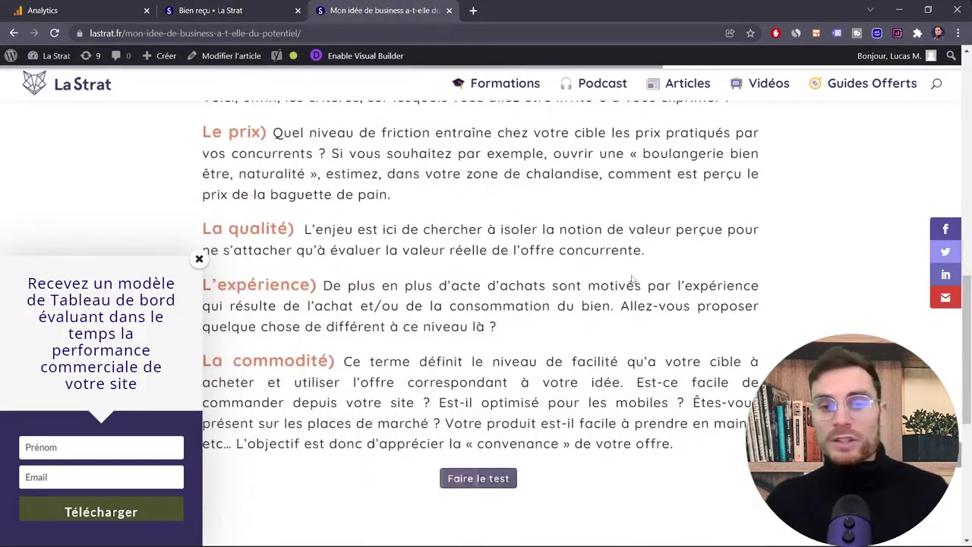
scroll(631, 276, down, 2)
scroll(322, 346, up, 3)
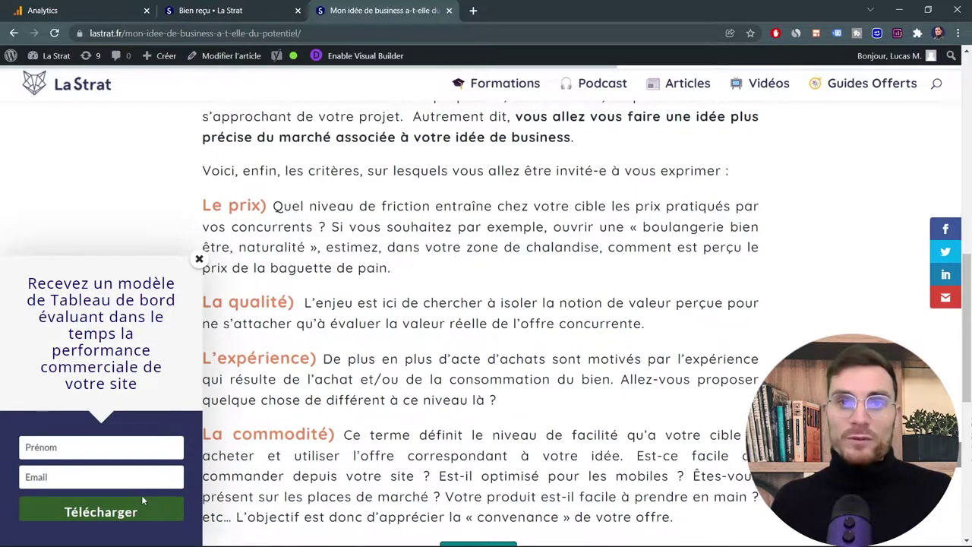
Open the lastrat.fr container of Google Tag Manager in a new tab and list its tags.
click(473, 10)
text(g)
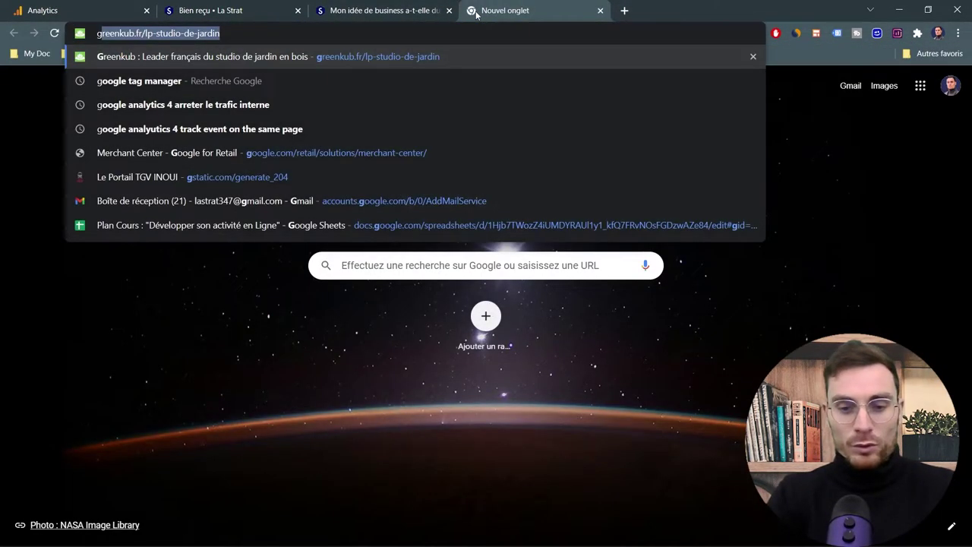
text(oog)
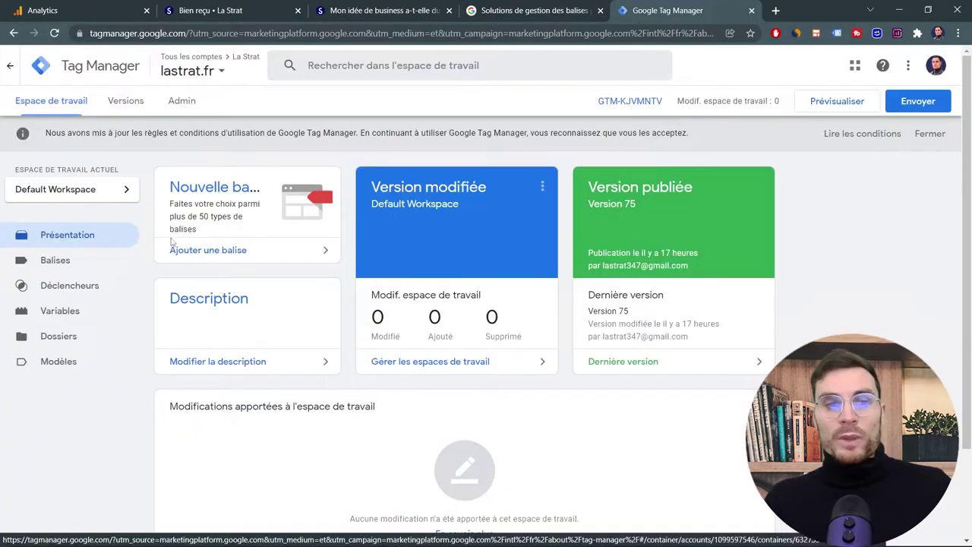
click(55, 263)
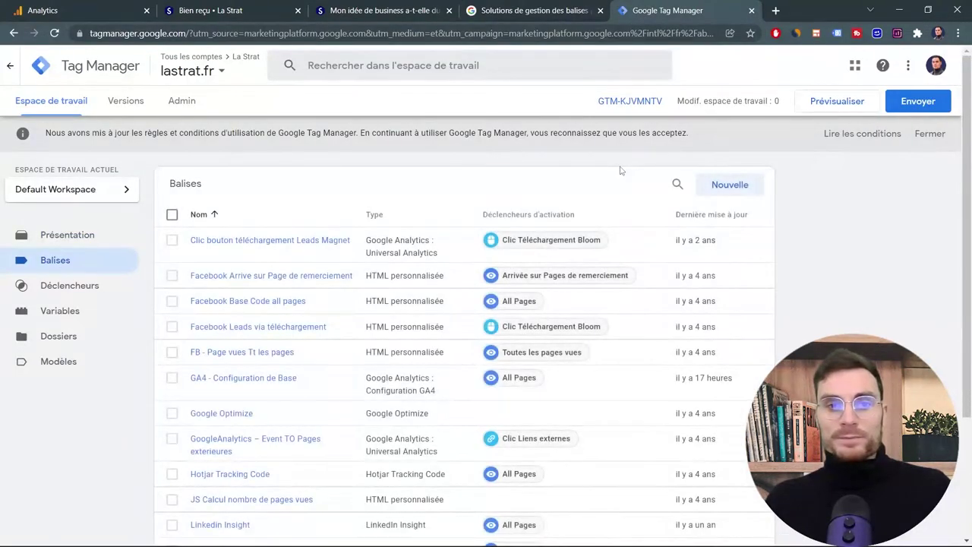
Create a new tag of type Google Analytics : Événement GA4.
click(729, 189)
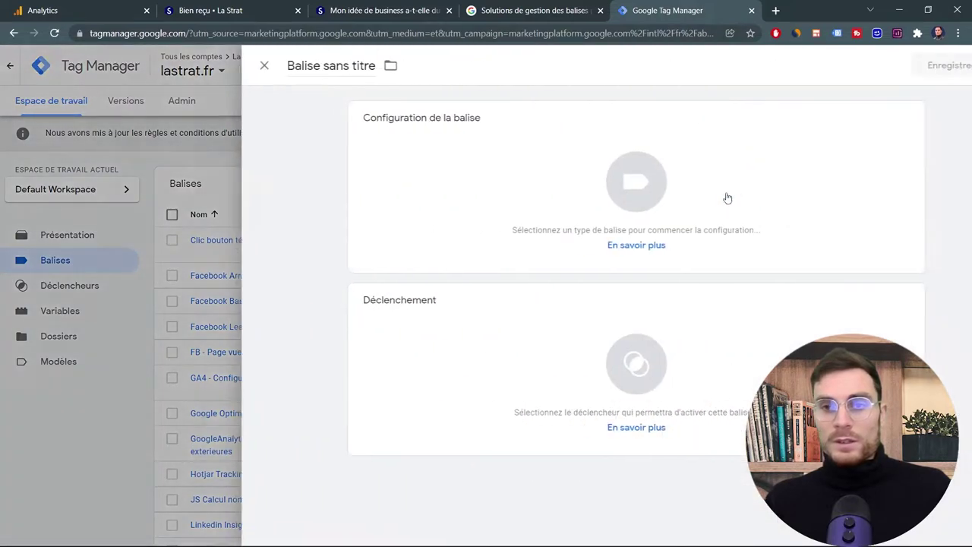
click(848, 119)
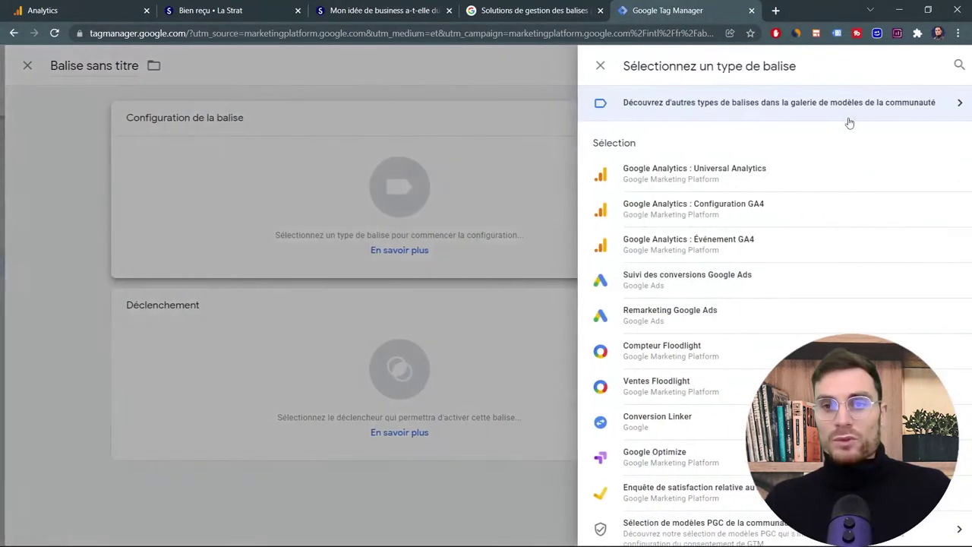
click(703, 248)
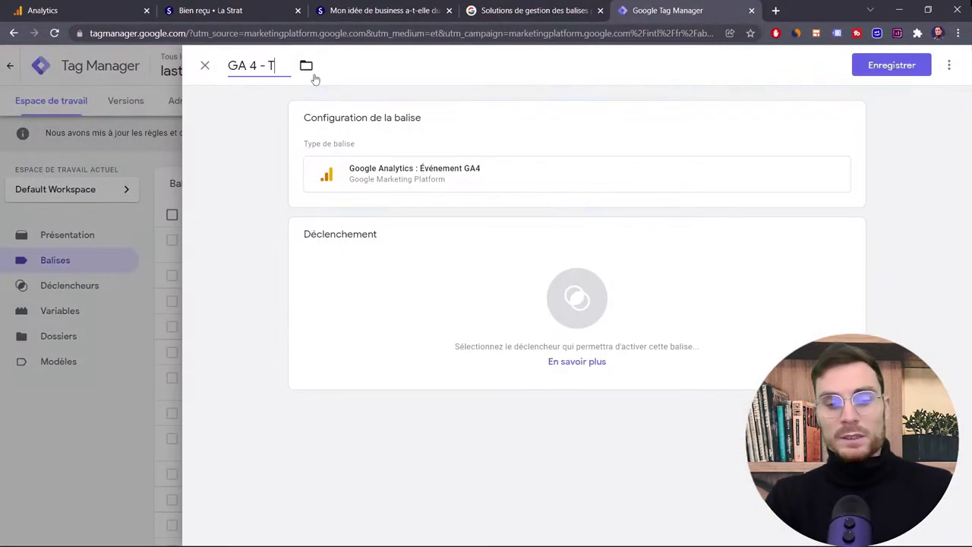
Name the new tag GA4 - Téléchargement doc.
text(éléchargemebntr)
key(BackSpace)
key(BackSpace)
key(BackSpace)
key(BackSpace)
text(nt Doc)
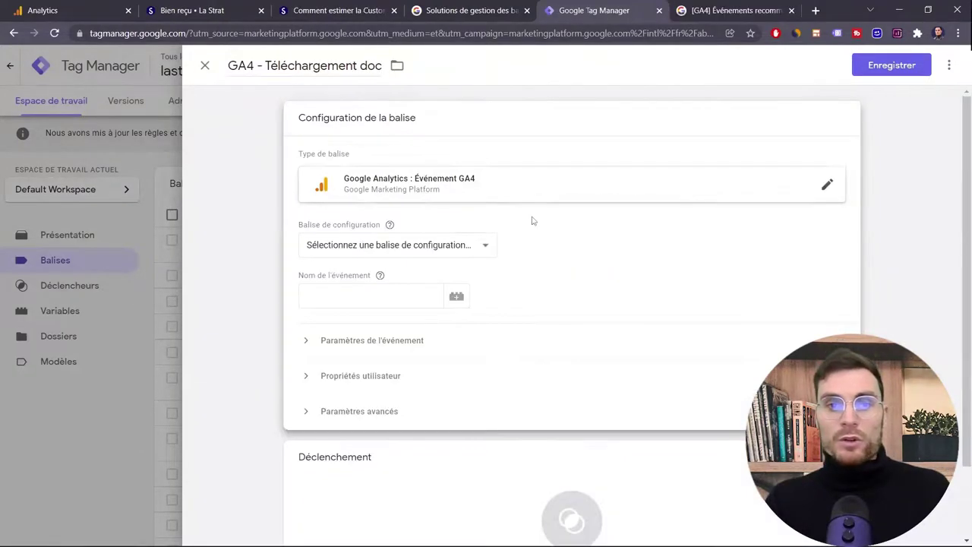
Choose GA4 - Configuration de Base as the configuration tag and set the event name to genrerate_lead.
click(451, 250)
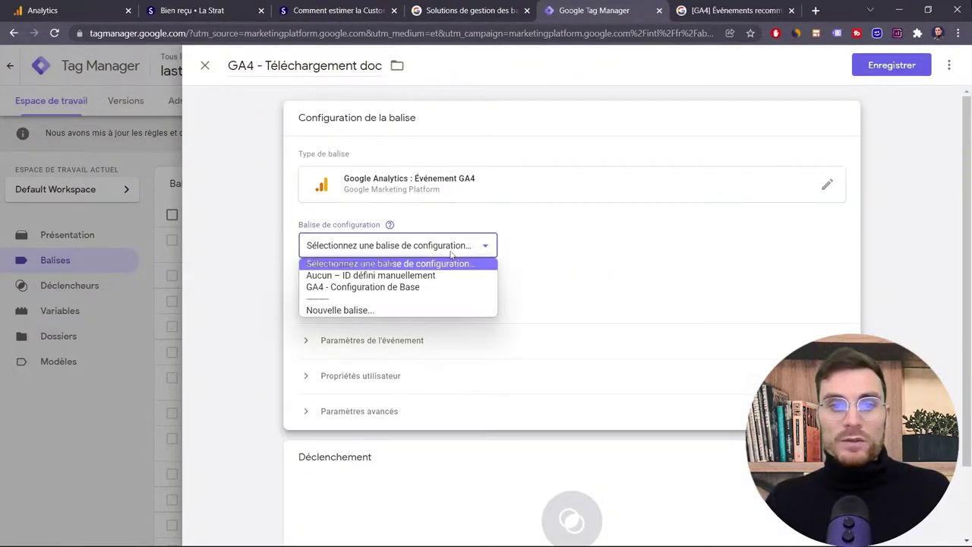
click(416, 288)
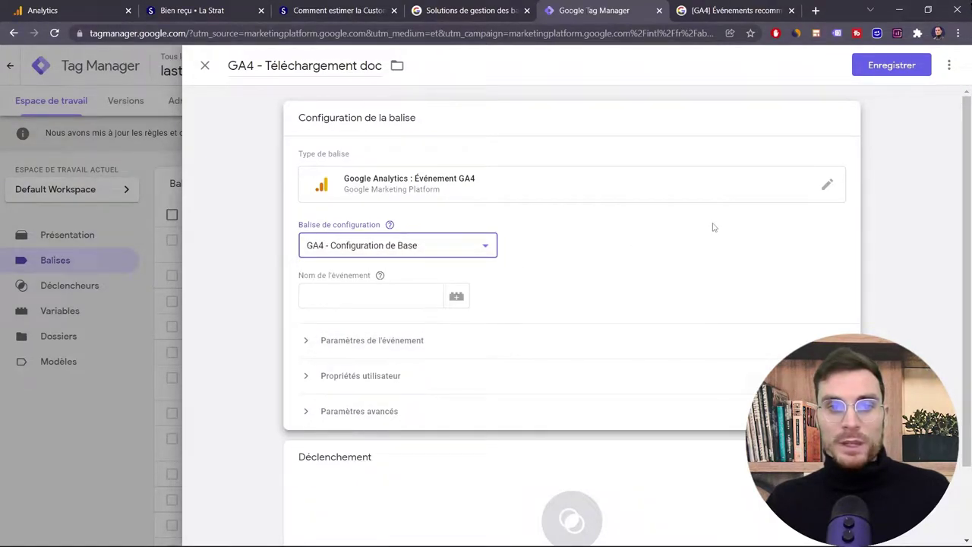
click(384, 295)
text(genrerat)
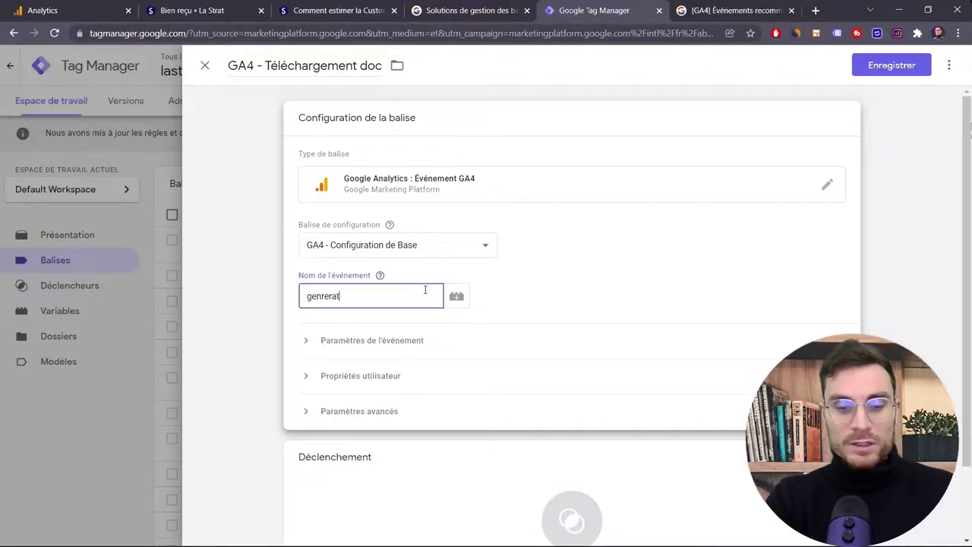
text(e_lead)
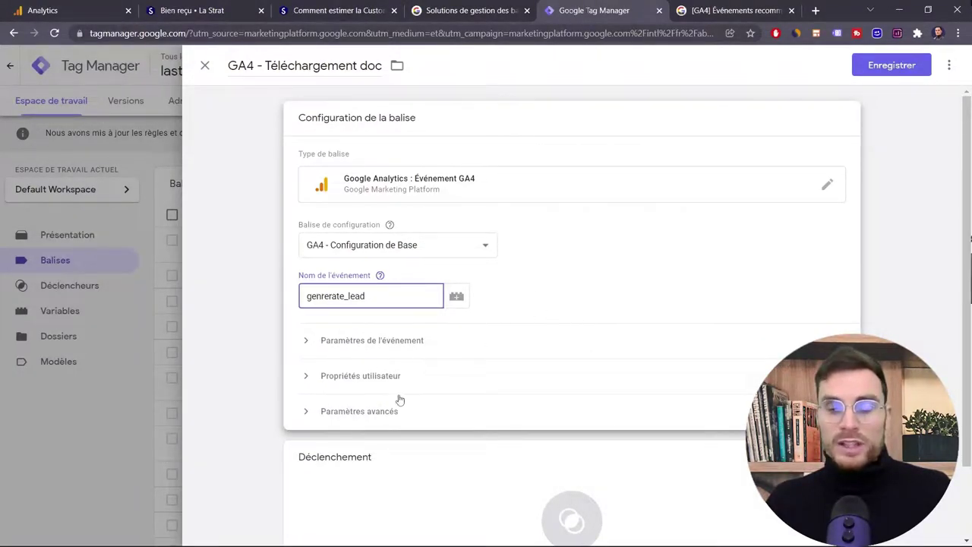
Create a new trigger for the tag and name it Clic.
scroll(619, 359, down, 1)
click(572, 435)
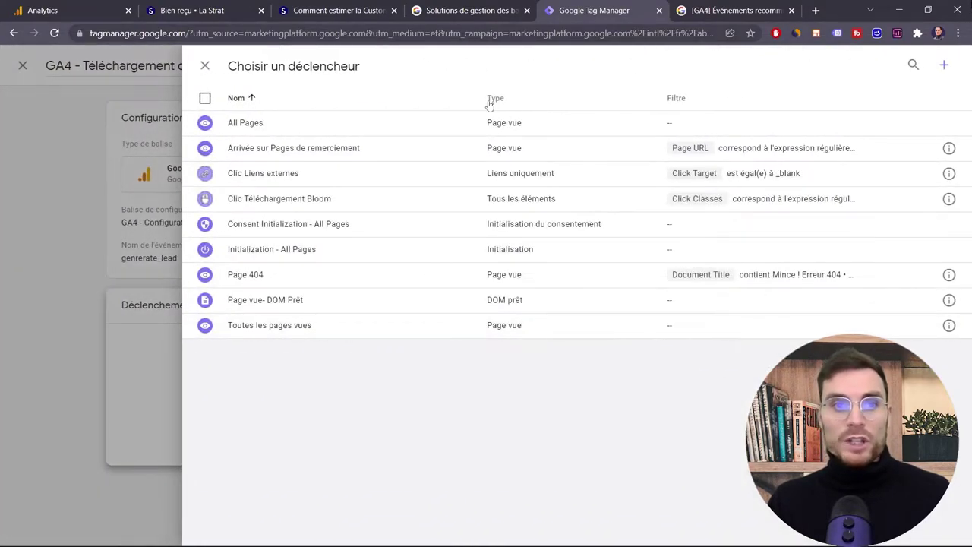
click(945, 66)
click(343, 67)
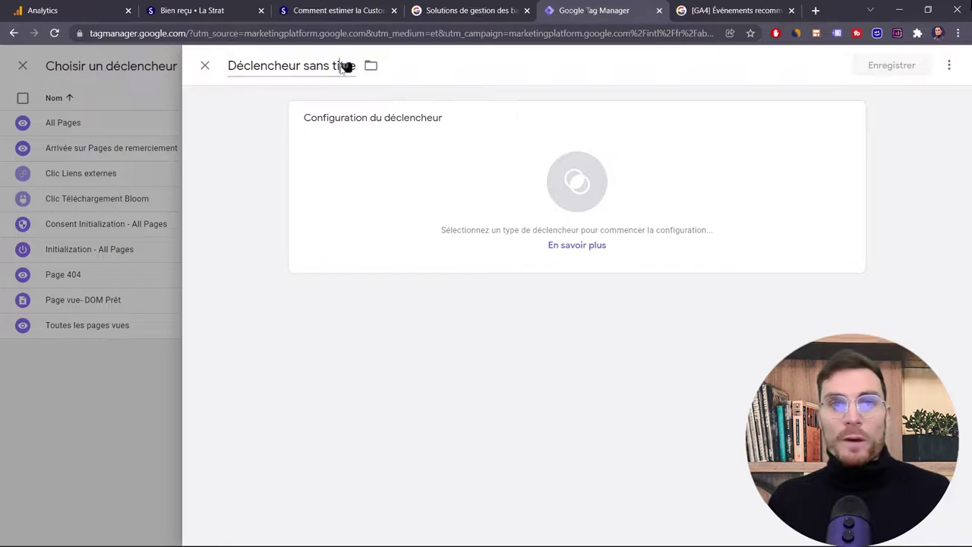
key(BackSpace)
key(BackSpace)
key(BackSpace)
key(BackSpace)
key(BackSpace)
key(BackSpace)
key(BackSpace)
key(BackSpace)
key(BackSpace)
key(BackSpace)
key(BackSpace)
key(BackSpace)
key(BackSpace)
key(BackSpace)
key(BackSpace)
key(BackSpace)
key(BackSpace)
key(BackSpace)
key(BackSpace)
key(BackSpace)
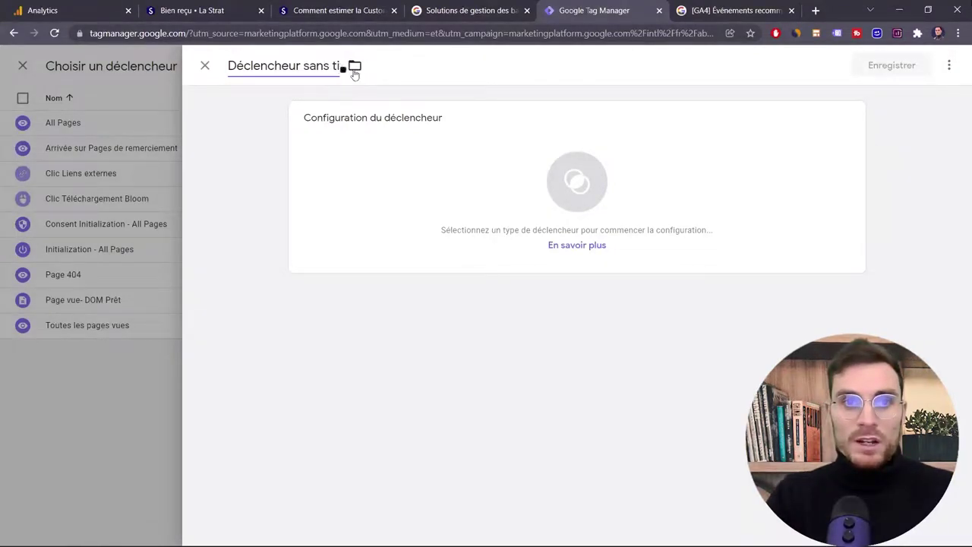
text(Clic)
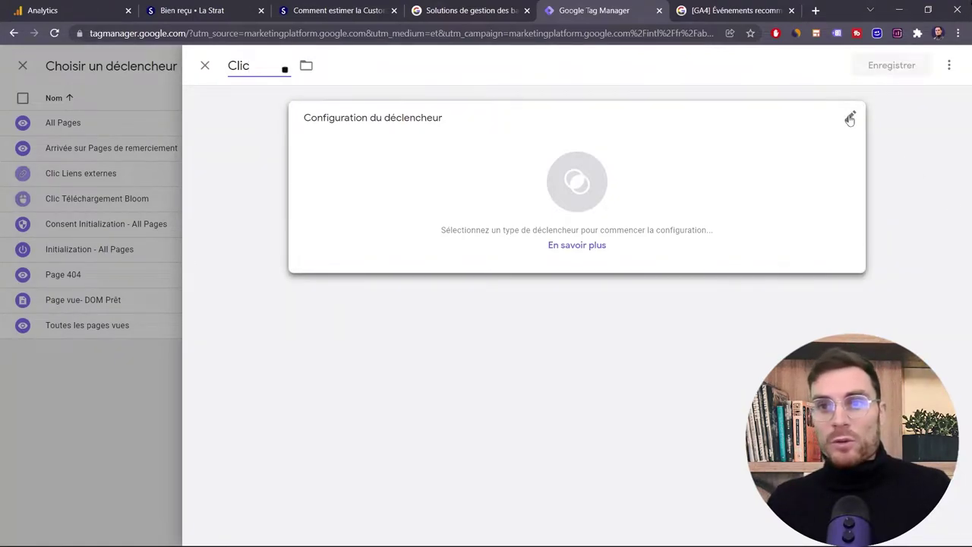
Set the trigger type to Clic - Liens uniquement for all link clicks and save the trigger.
click(849, 119)
click(805, 350)
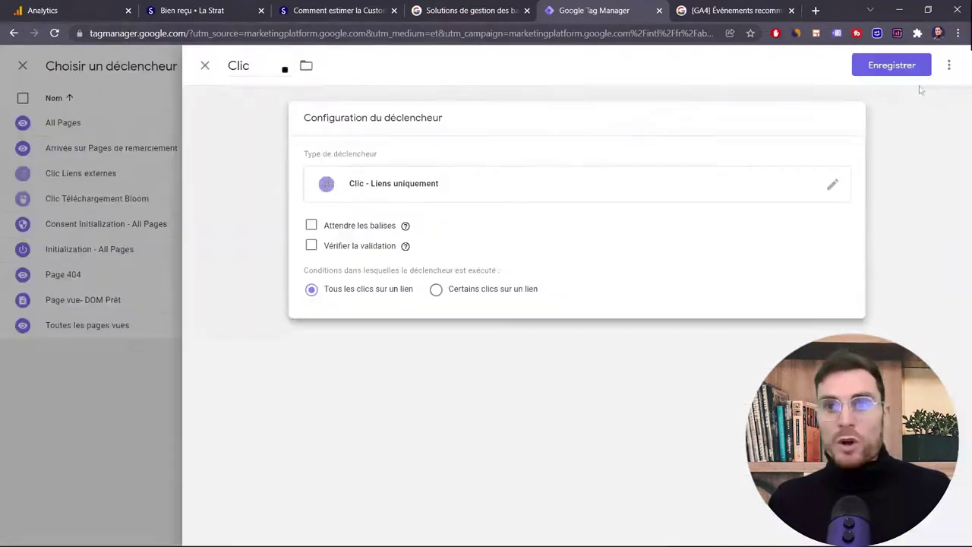
click(916, 66)
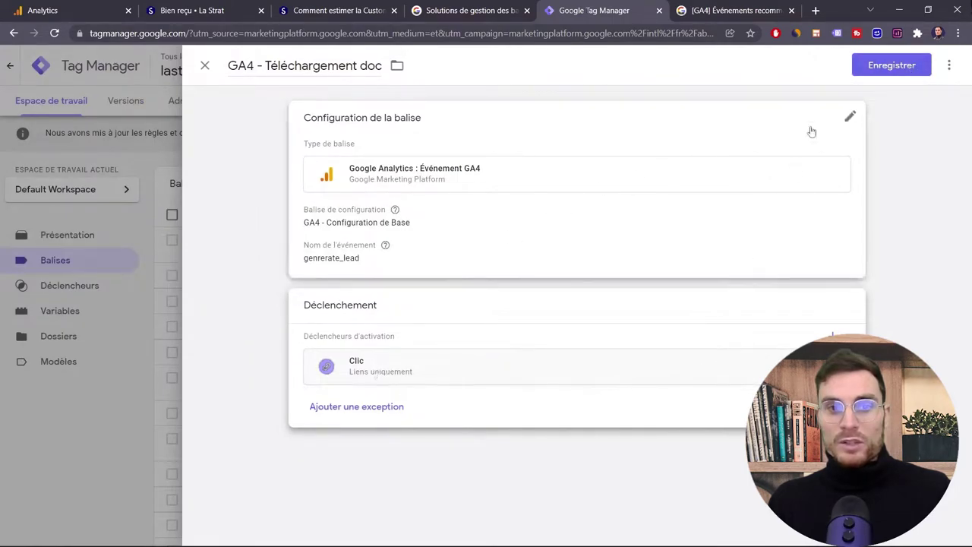
Save the GA4 - Téléchargement doc tag and look it up in the tag list.
click(887, 68)
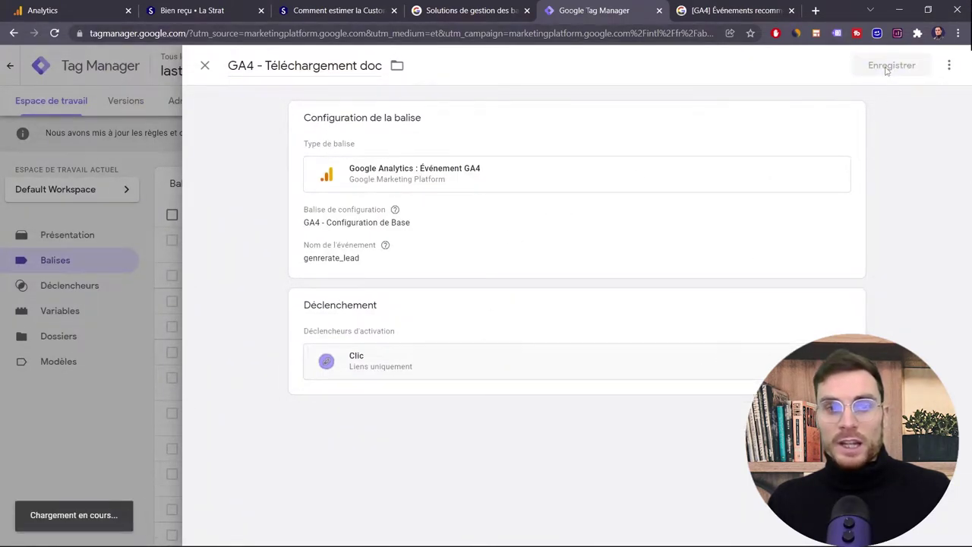
scroll(365, 375, down, 1)
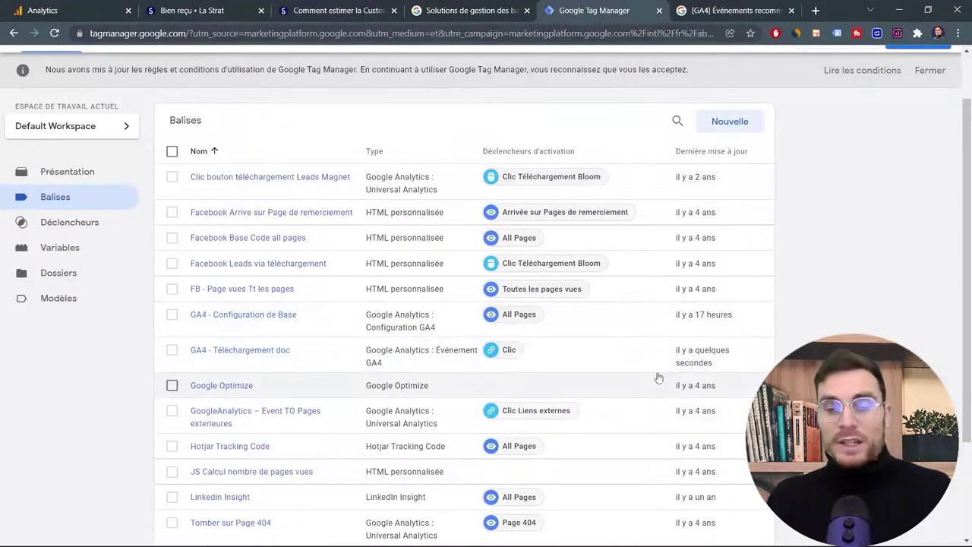
scroll(722, 342, up, 1)
click(854, 105)
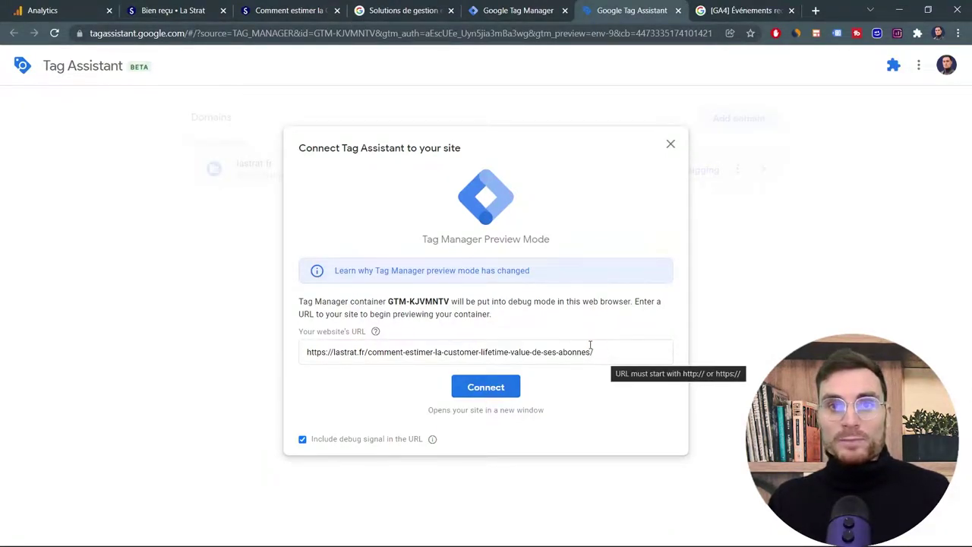
click(288, 11)
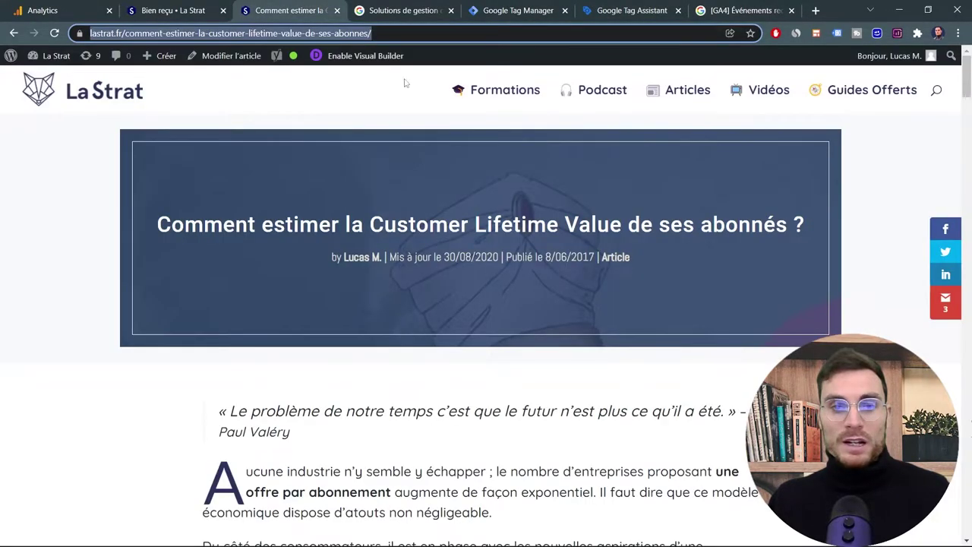
scroll(384, 228, down, 3)
scroll(486, 304, down, 5)
click(623, 9)
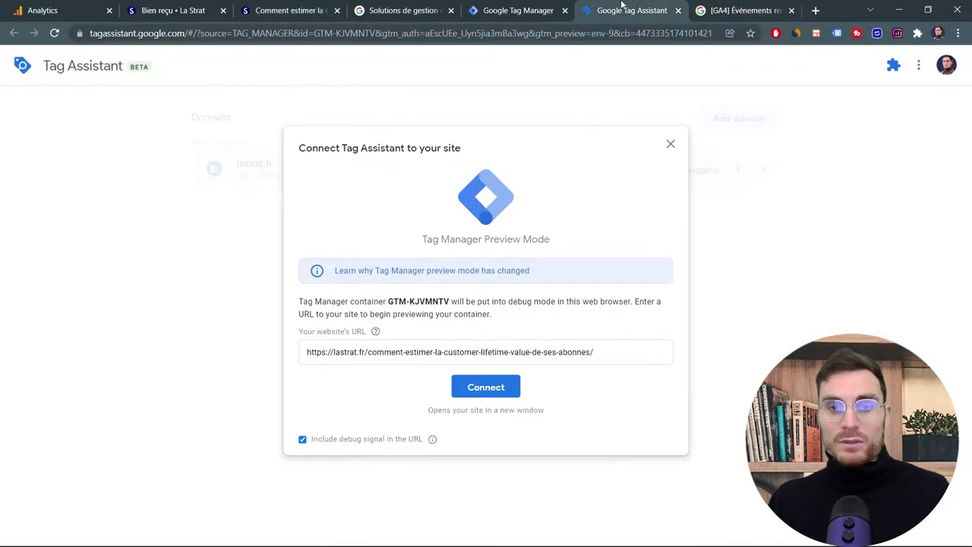
click(498, 386)
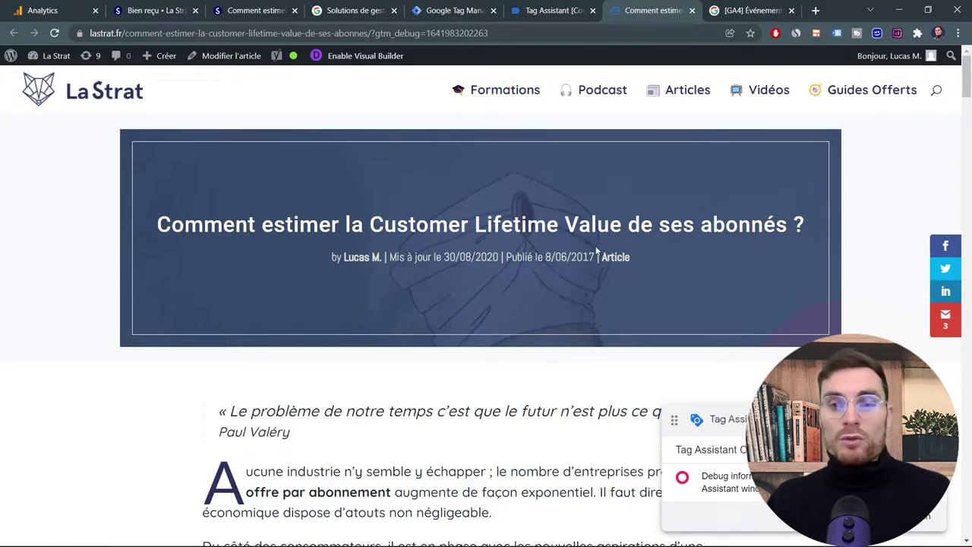
Bring up the download popup on the debugged article and check the events recorded in Tag Assistant.
scroll(598, 232, down, 1)
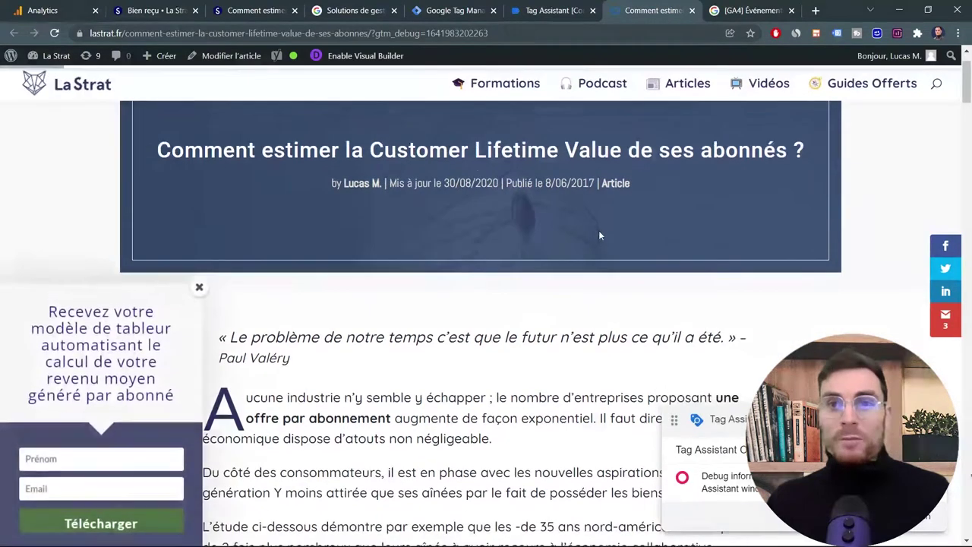
scroll(598, 235, down, 1)
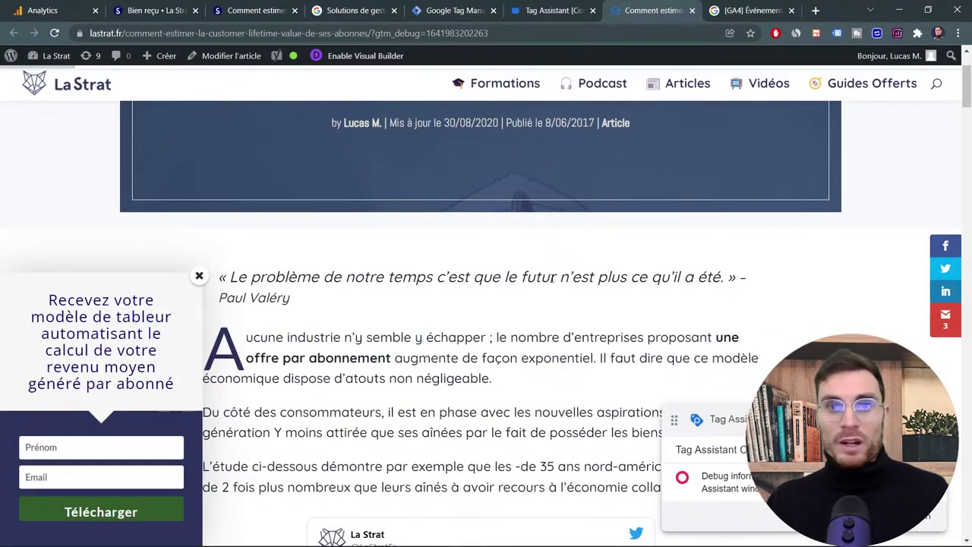
click(558, 8)
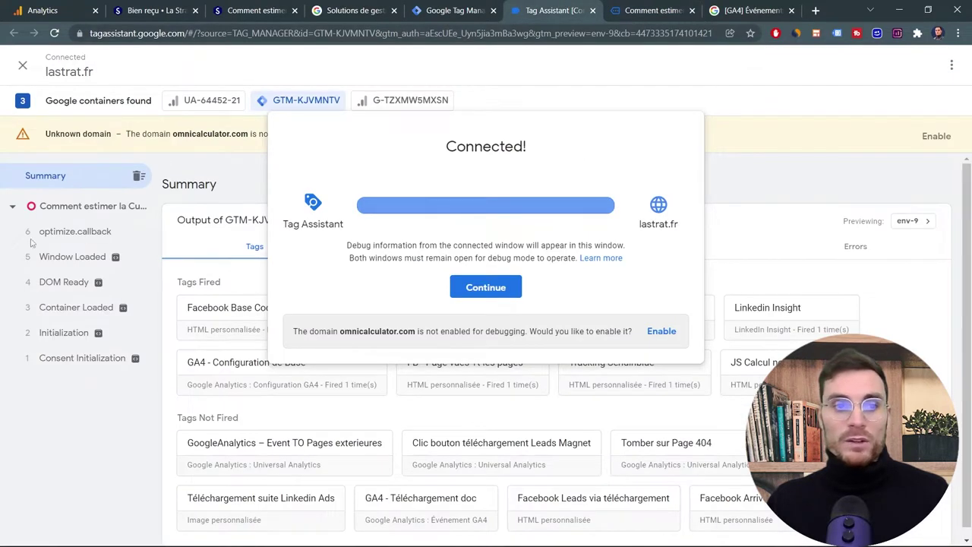
Test the article popup's Télécharger button and open the Tag Assistant summary to check which tags fired.
click(637, 8)
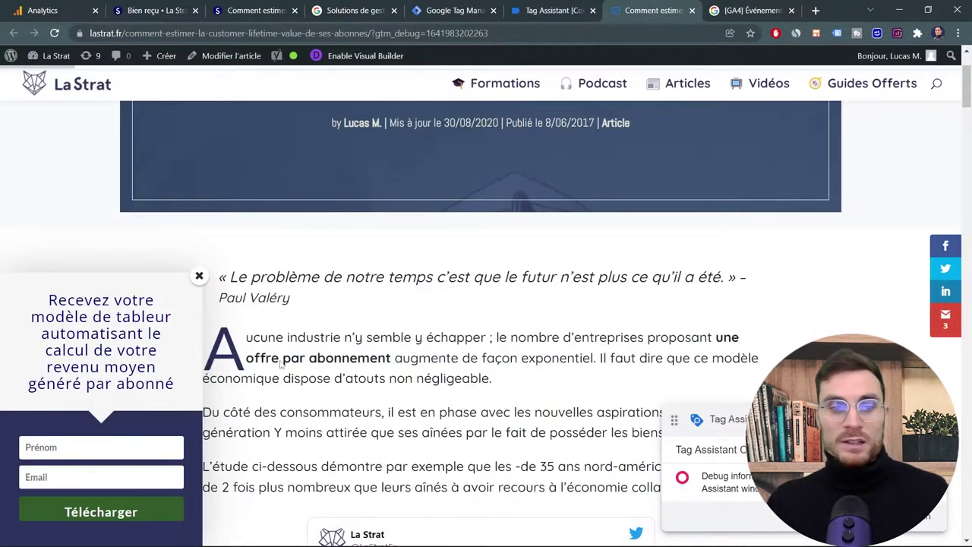
scroll(286, 359, down, 1)
click(107, 517)
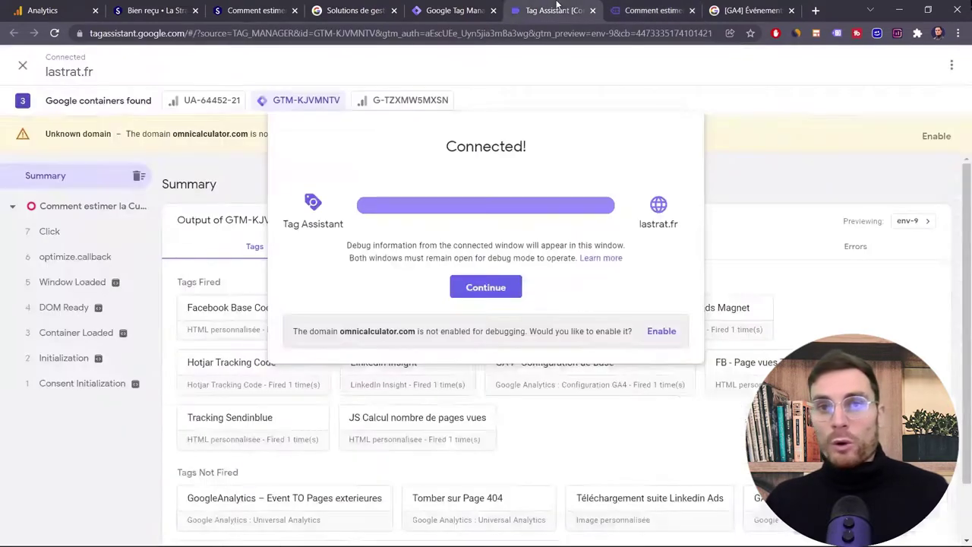
click(557, 9)
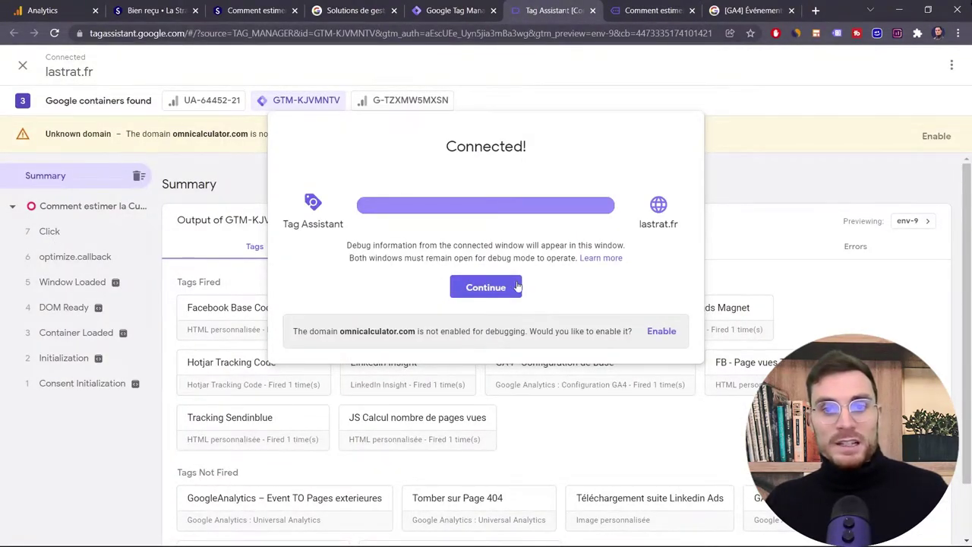
click(489, 285)
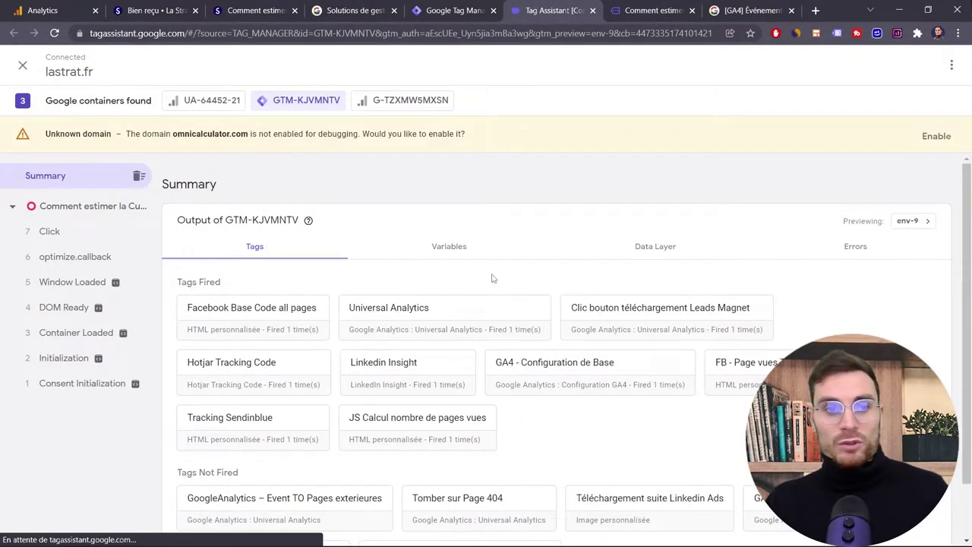
Copy the Click Classes value et_bloom_button_text et_bloom_button_text_color_light from the variables of the Click event.
click(45, 234)
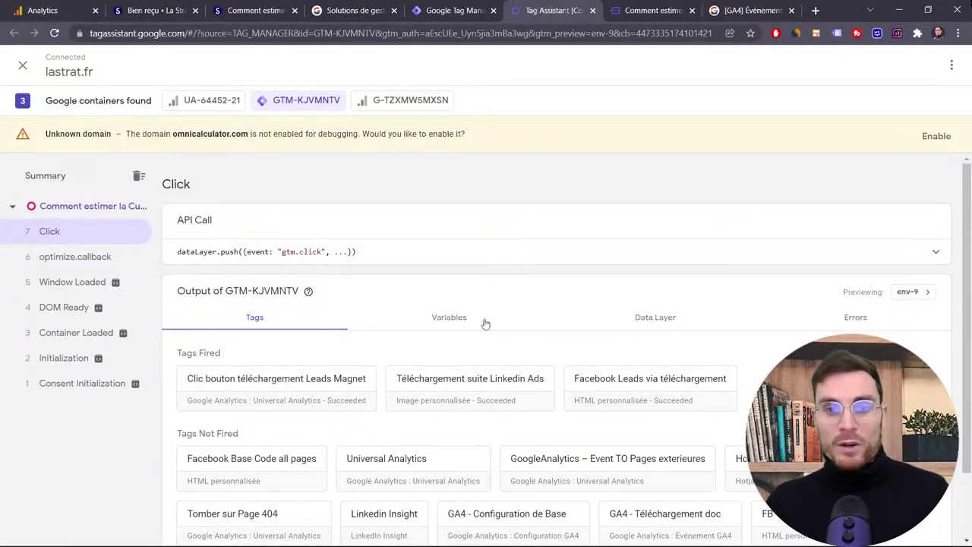
click(459, 323)
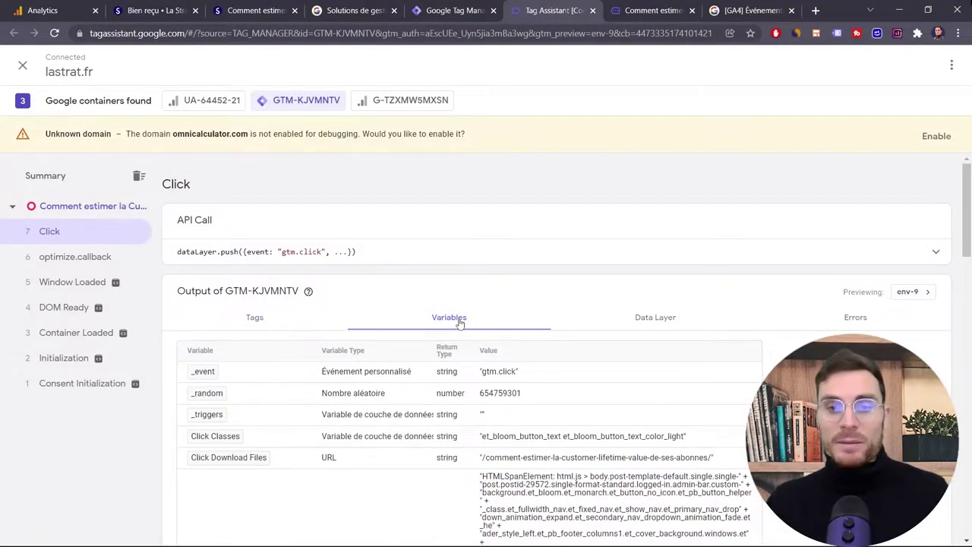
scroll(480, 368, down, 1)
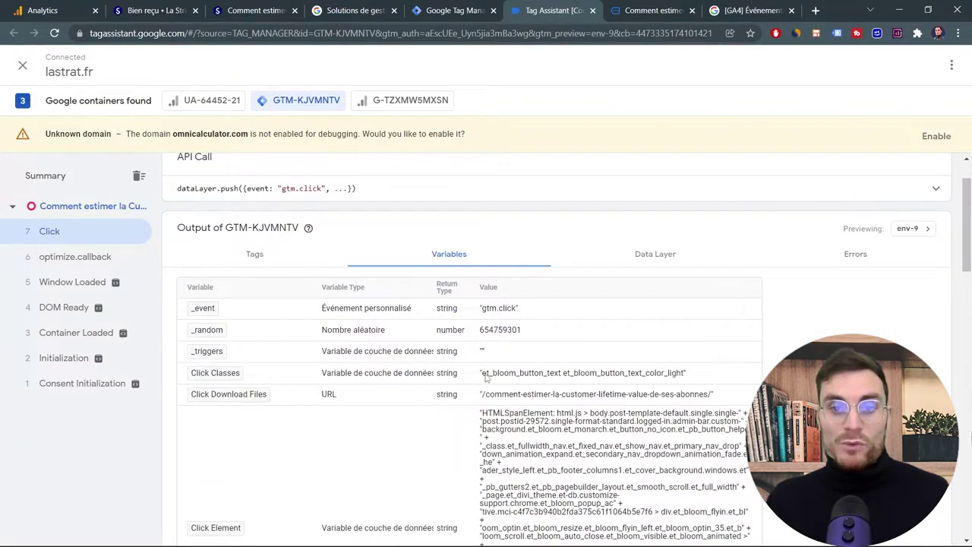
drag(486, 374, 681, 383)
right_click(662, 382)
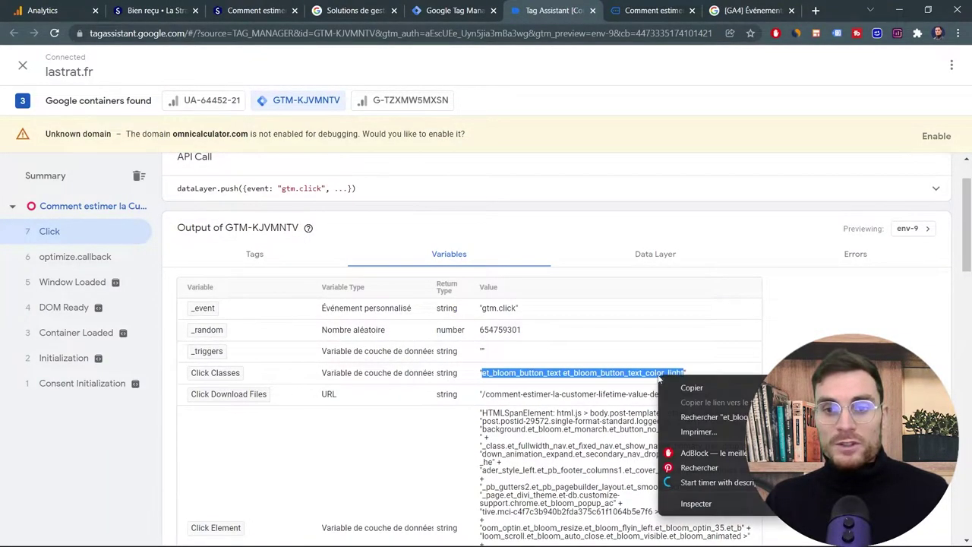
click(683, 387)
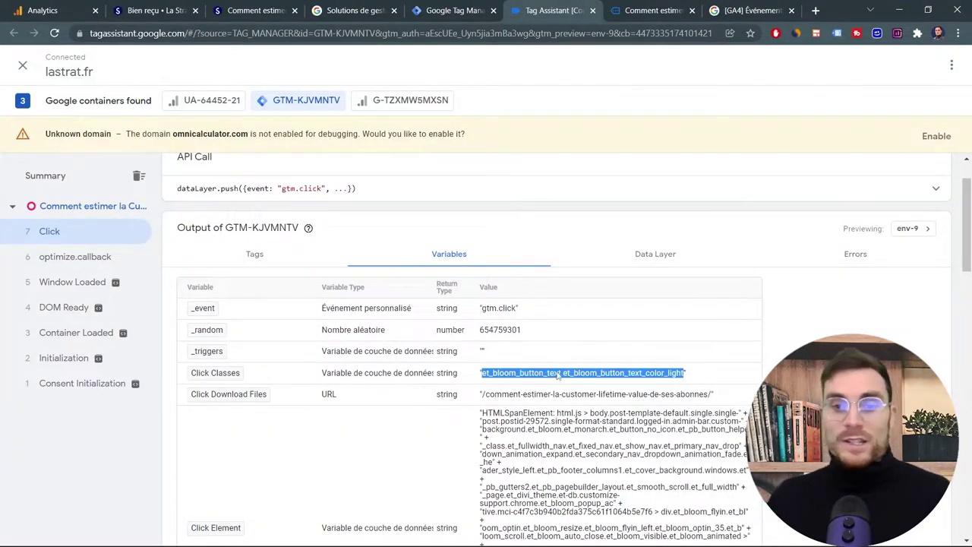
In Google Tag Manager, edit the Clic trigger of the GA4 - Téléchargement doc tag to fire on "Certains clics sur un lien" only.
click(460, 10)
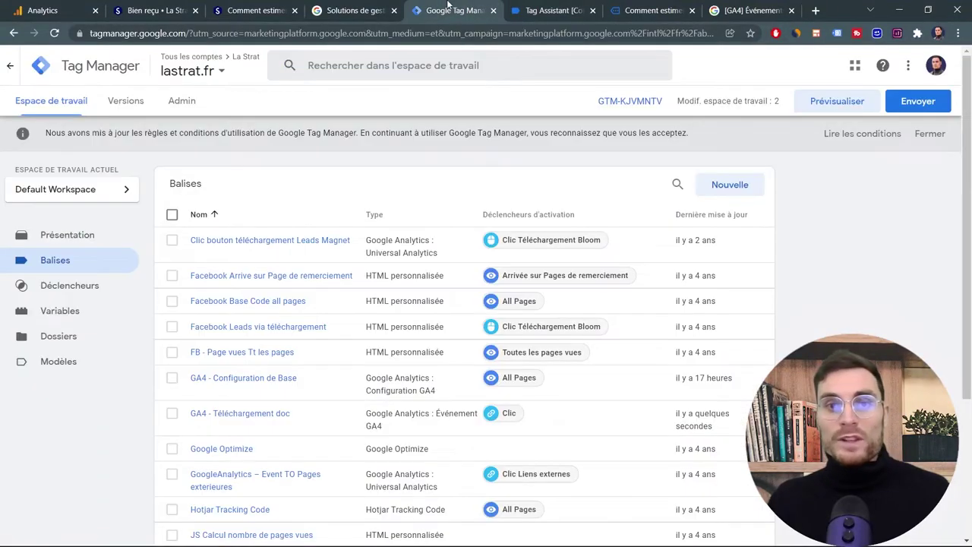
click(242, 416)
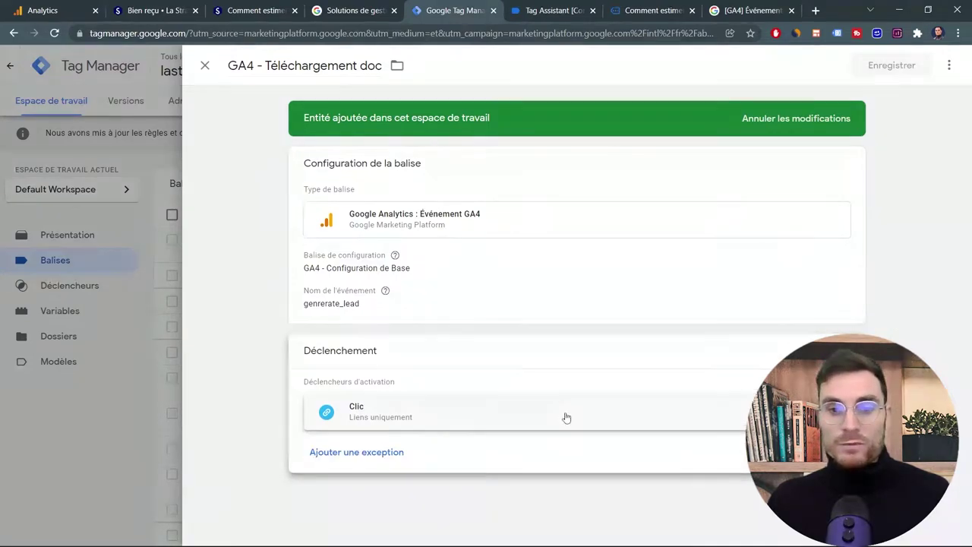
click(720, 414)
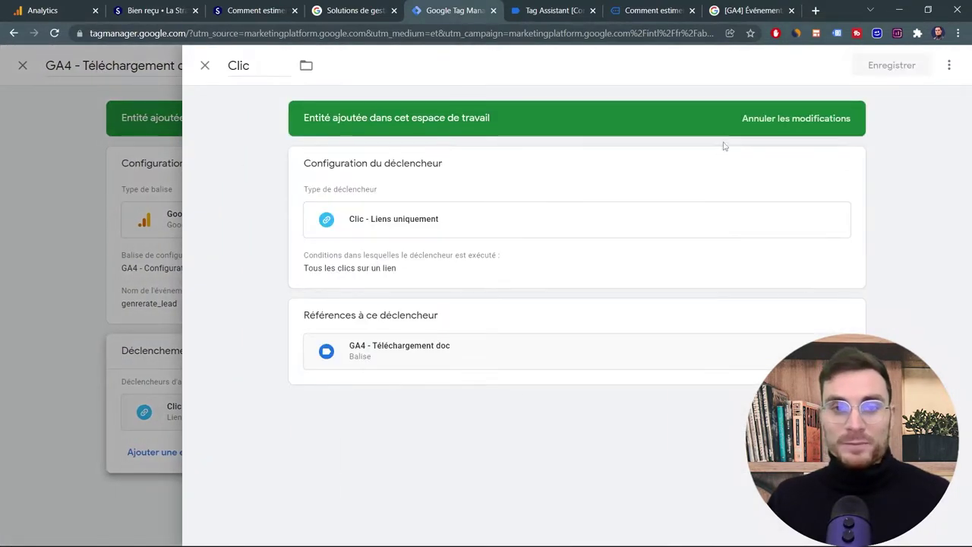
click(852, 167)
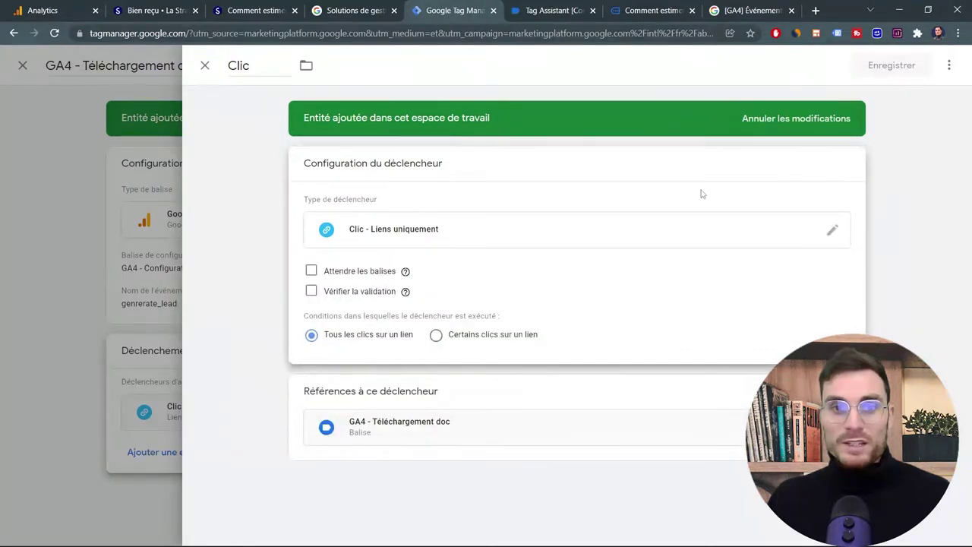
click(439, 339)
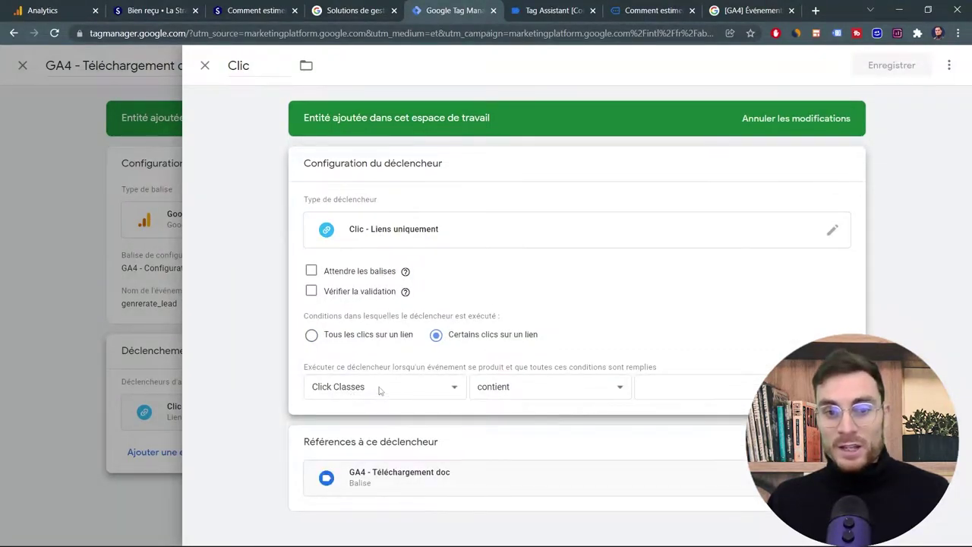
Require Click Classes "est égal(e) à" the copied et_bloom_button_text classes, save the Clic trigger and close the tag.
click(574, 387)
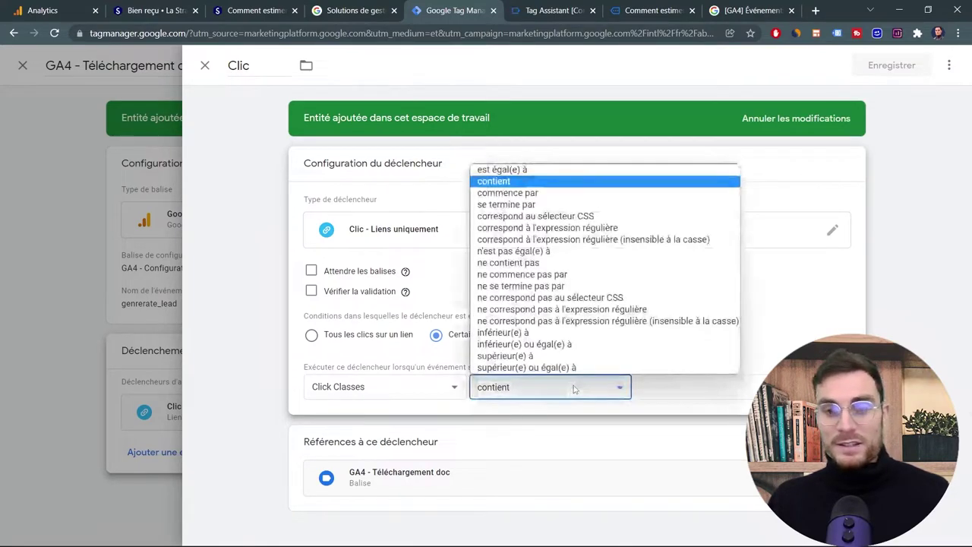
click(589, 170)
click(693, 388)
key(ctrl+v)
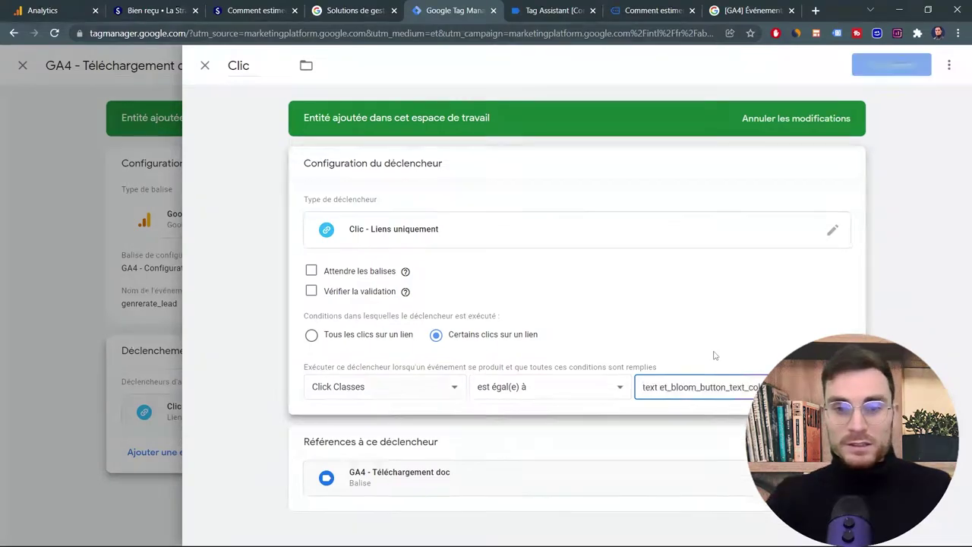
click(903, 75)
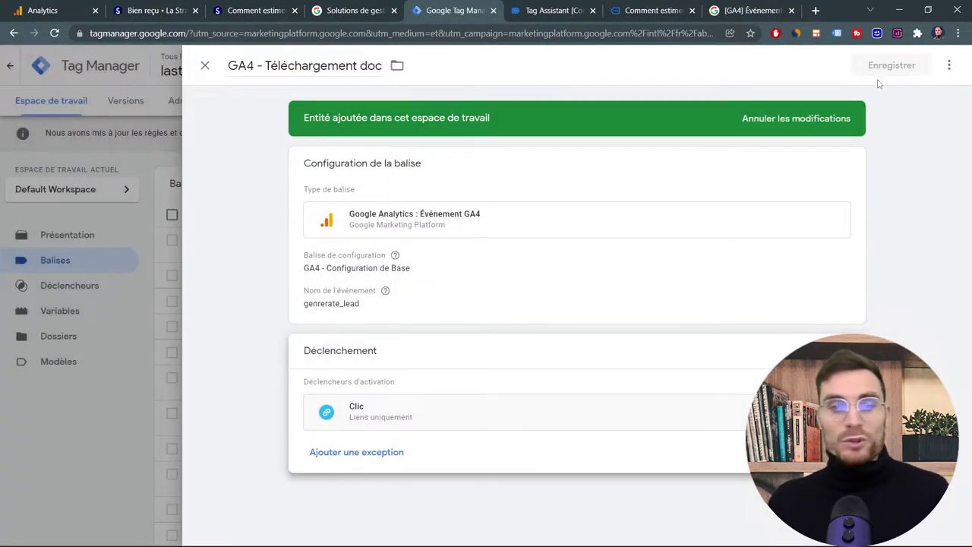
click(205, 68)
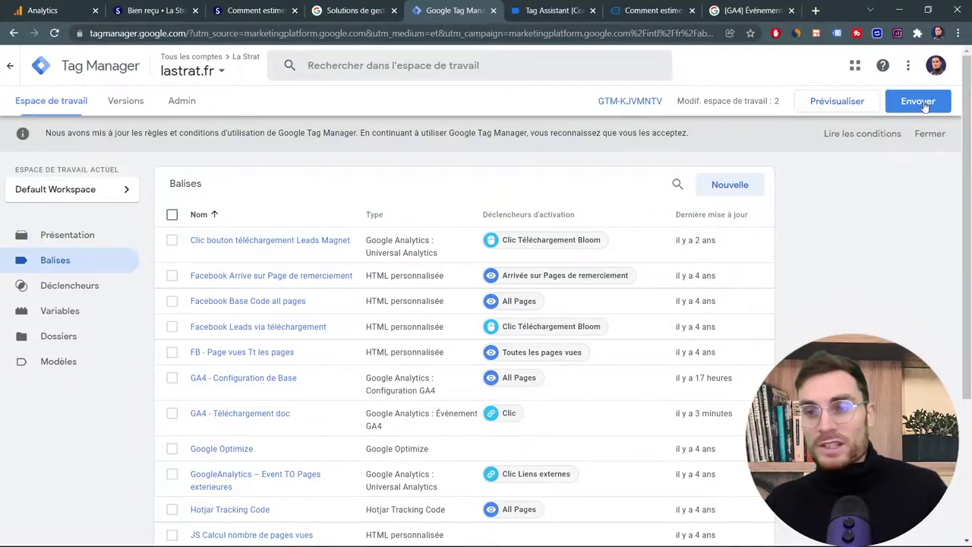
Publish the workspace changes as a version named "GA4 - Clic téléchargement doc".
click(918, 101)
click(413, 212)
text(GA4 - Clic téléchargement doc)
click(925, 66)
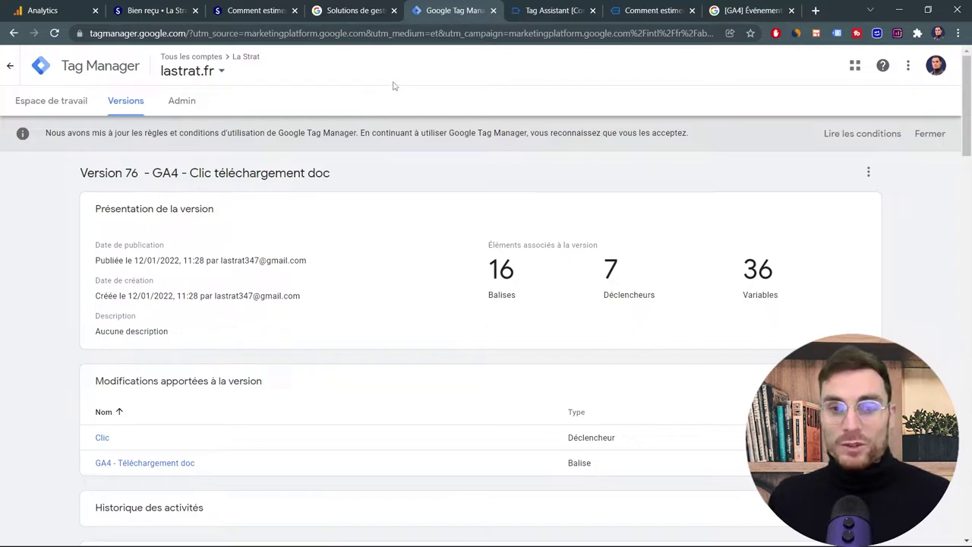
Switch to Google Analytics and look through the reports snapshot of the La Strat -GA4 property.
click(65, 9)
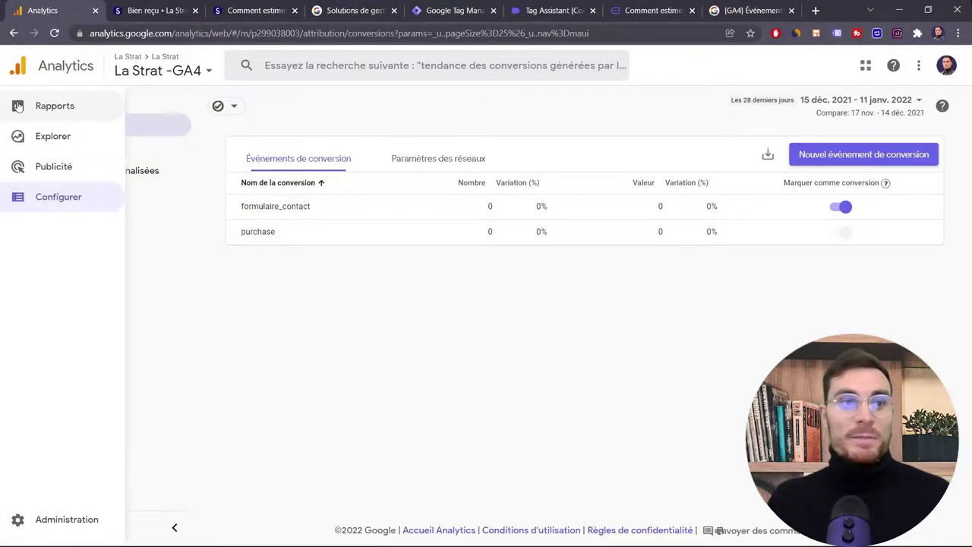
click(49, 107)
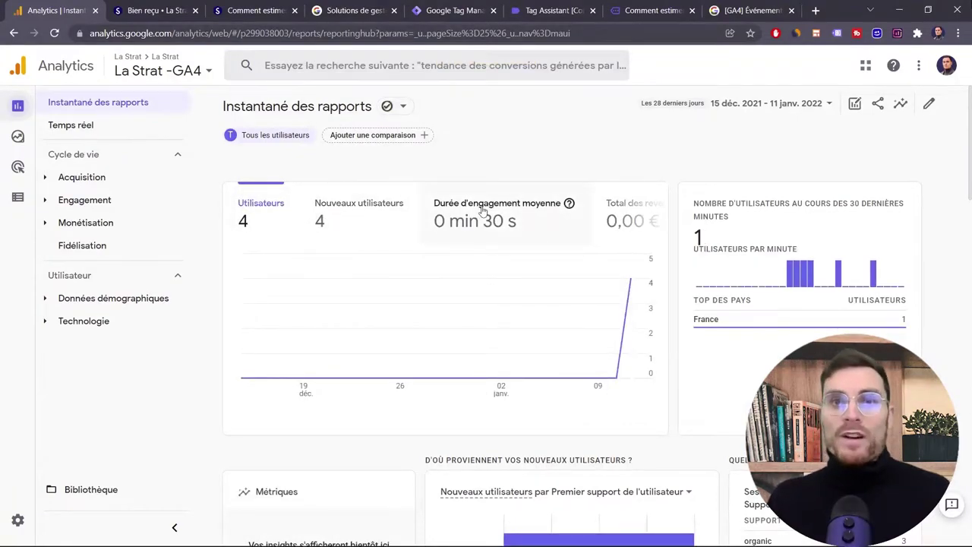
scroll(492, 243, down, 3)
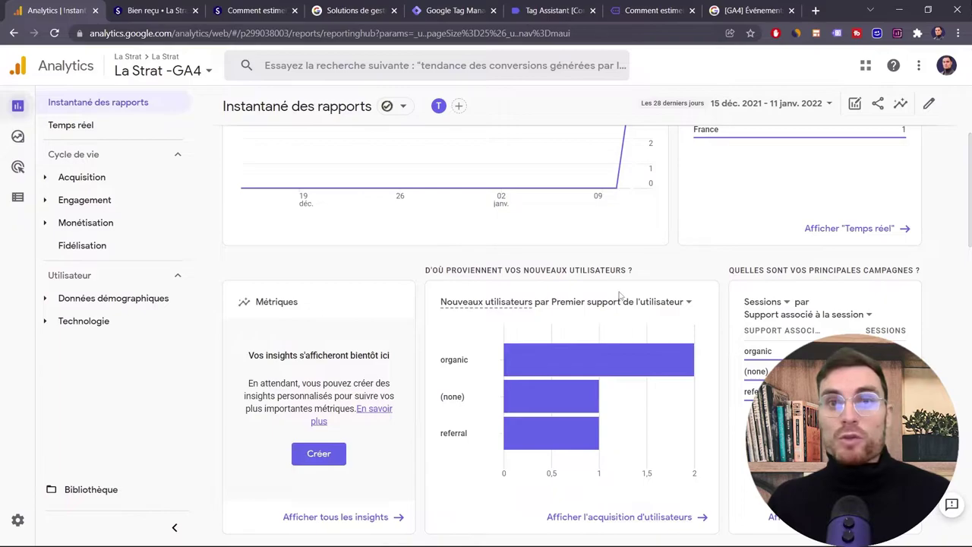
scroll(787, 330, down, 1)
scroll(787, 330, down, 1)
scroll(787, 319, up, 1)
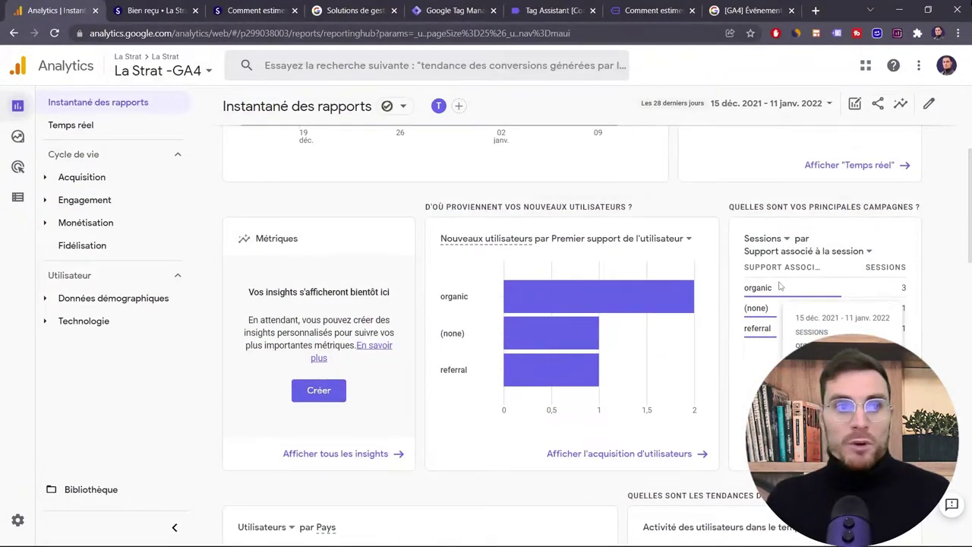
scroll(820, 319, down, 4)
scroll(820, 319, up, 2)
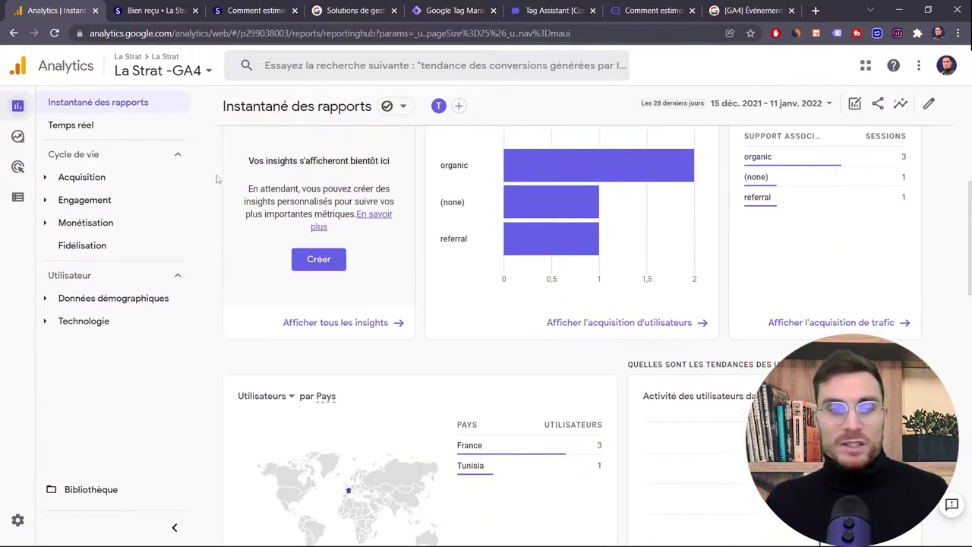
Open the "Acquisition de trafic" report and examine its table of session sources and mediums.
click(76, 197)
click(76, 177)
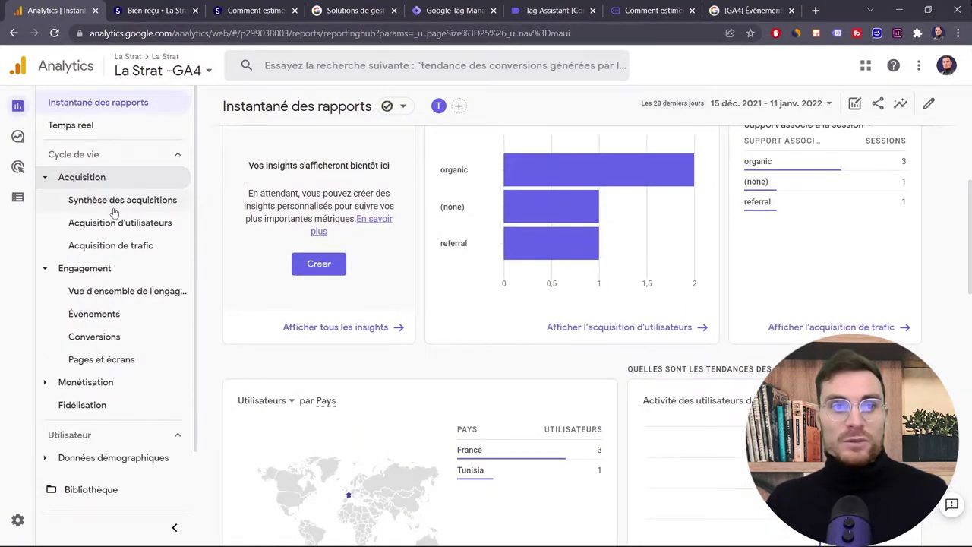
click(124, 245)
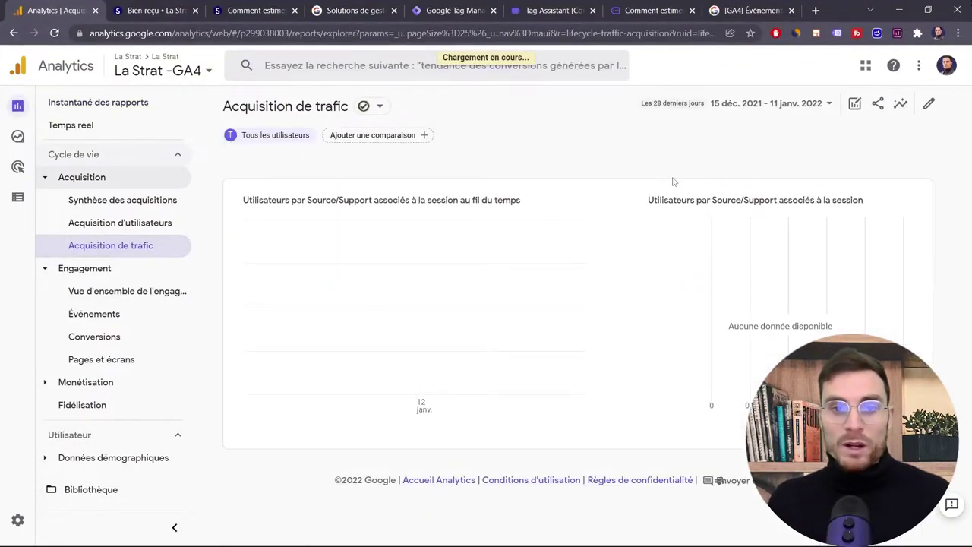
scroll(581, 183, down, 3)
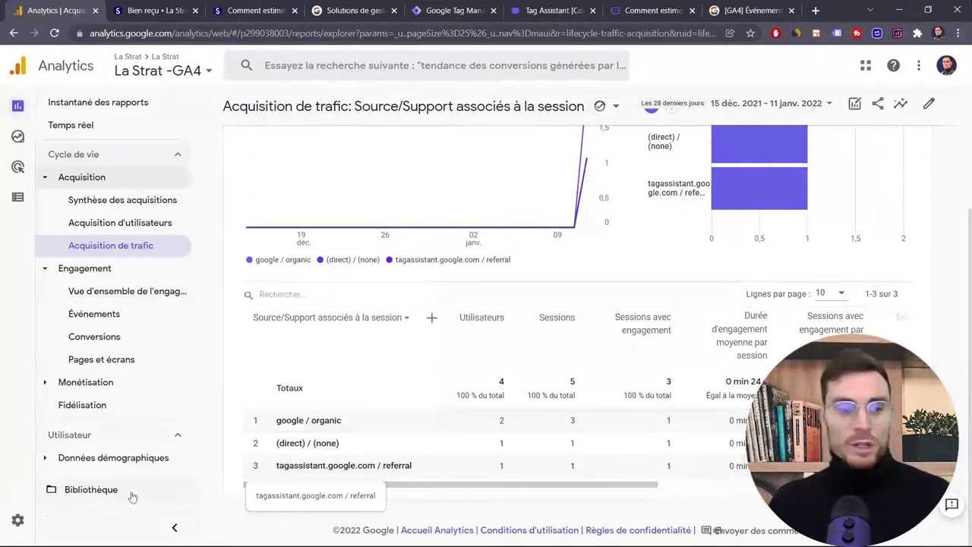
Open the internal traffic definition in the additional tagging settings of the La Strat - GA4 web data stream.
click(18, 519)
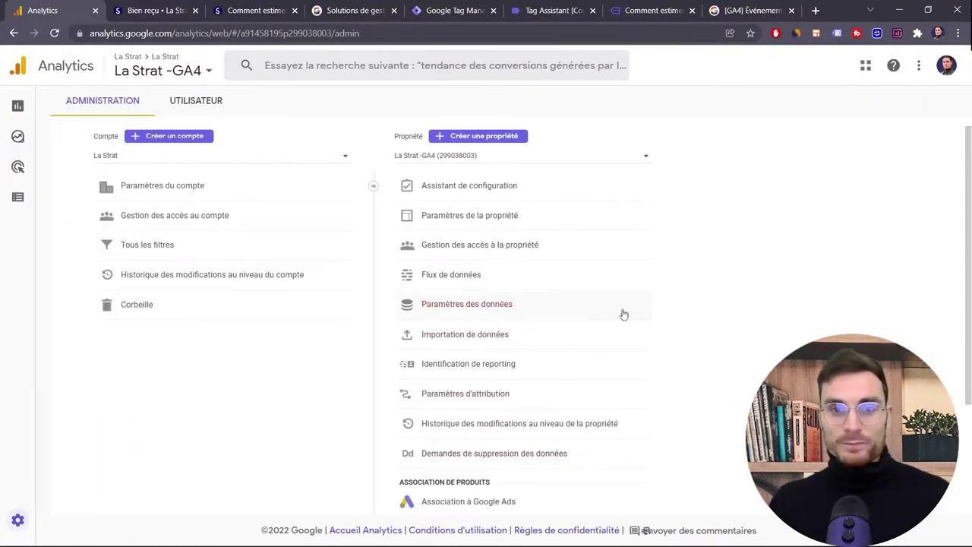
click(564, 275)
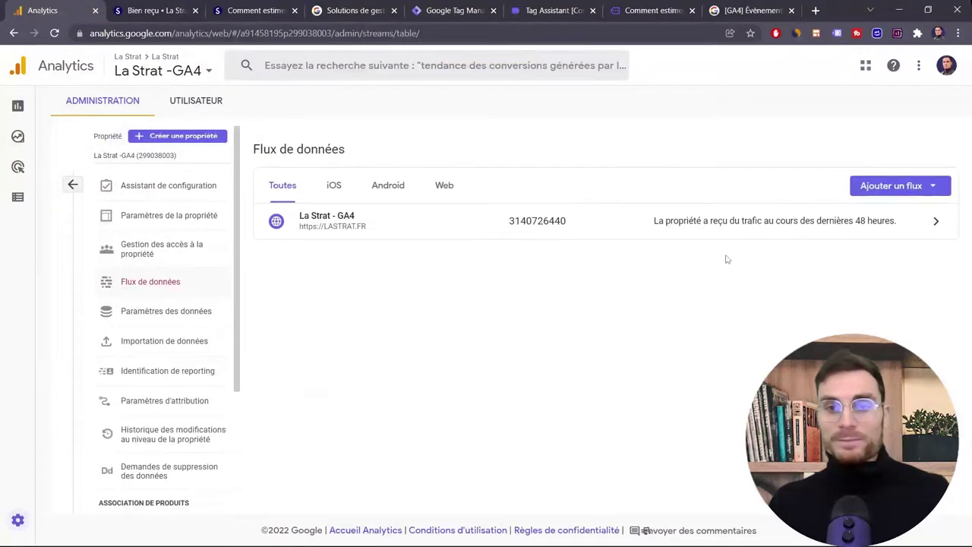
click(447, 186)
click(904, 225)
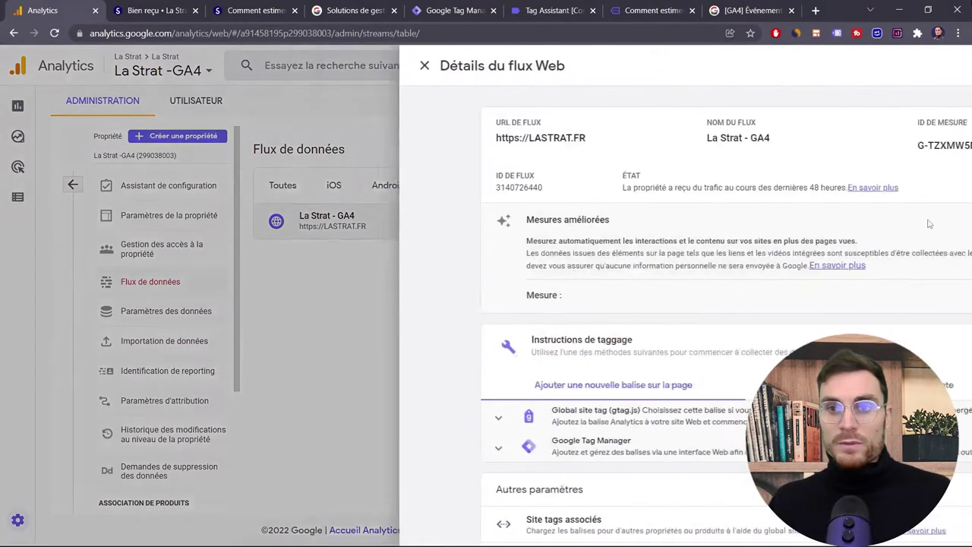
scroll(925, 221, down, 1)
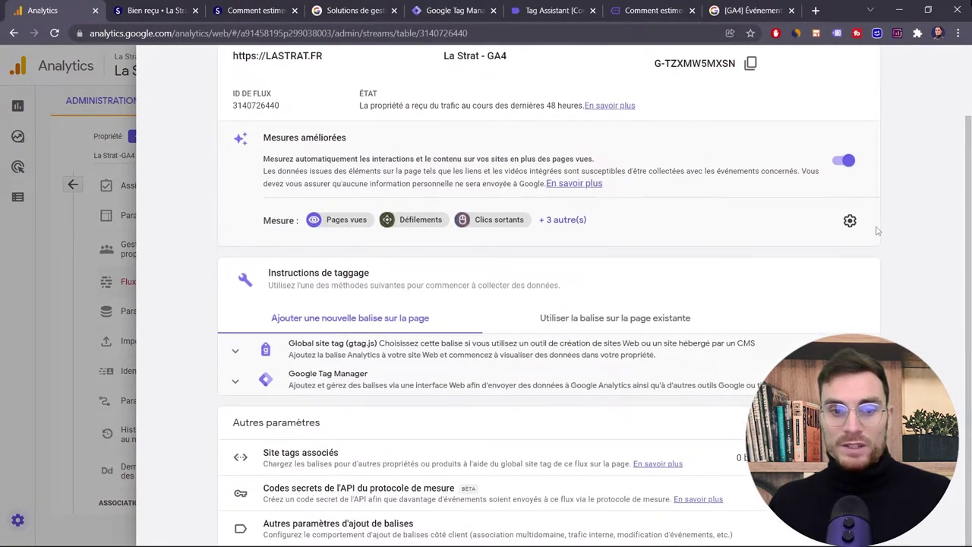
click(338, 524)
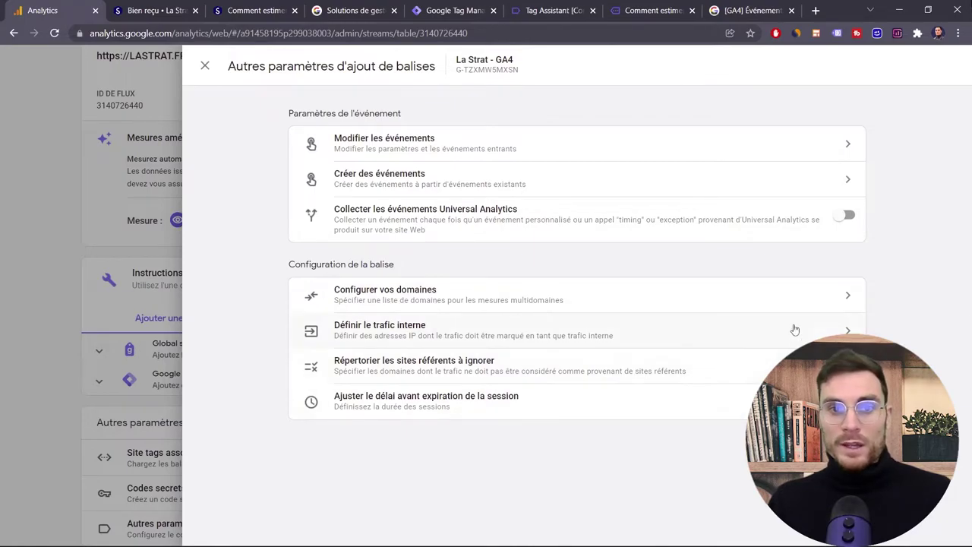
click(847, 331)
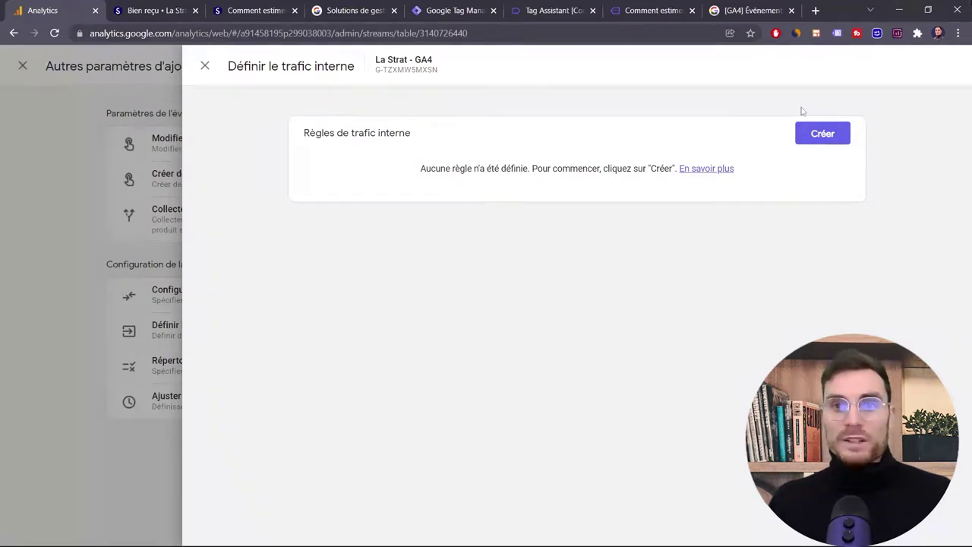
Start an internal traffic rule named "domicile Montpellier" with the match type "L'adresse IP correspond à".
click(821, 137)
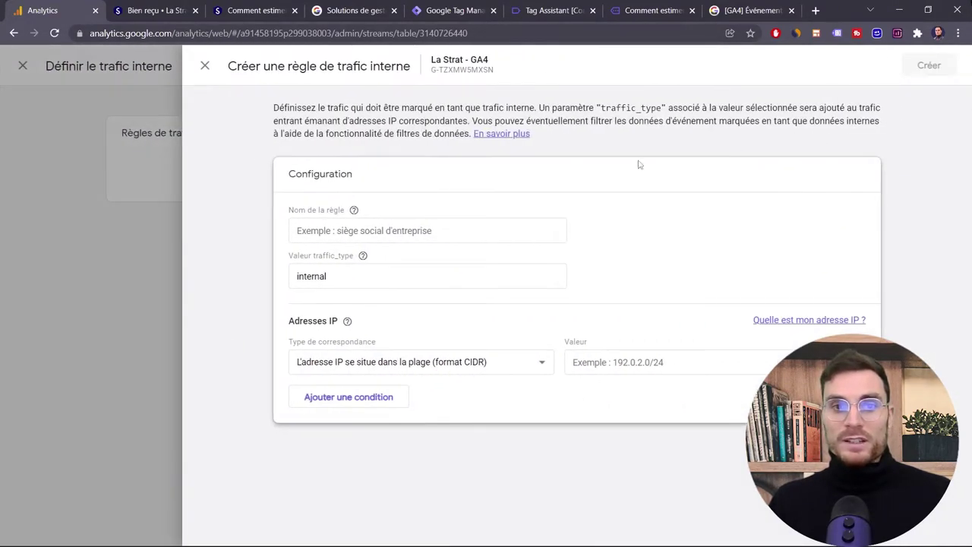
click(362, 232)
text(domicile Montpellier)
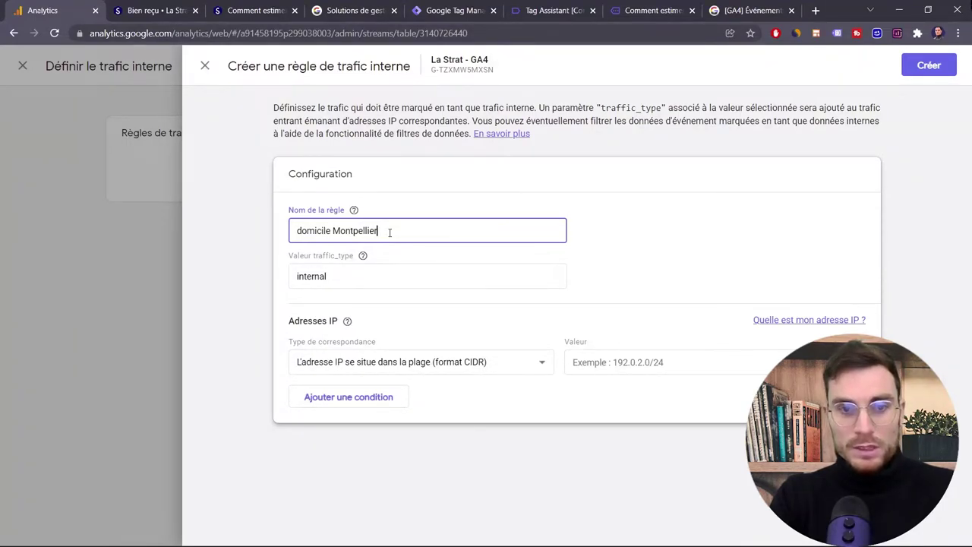
click(526, 372)
click(436, 401)
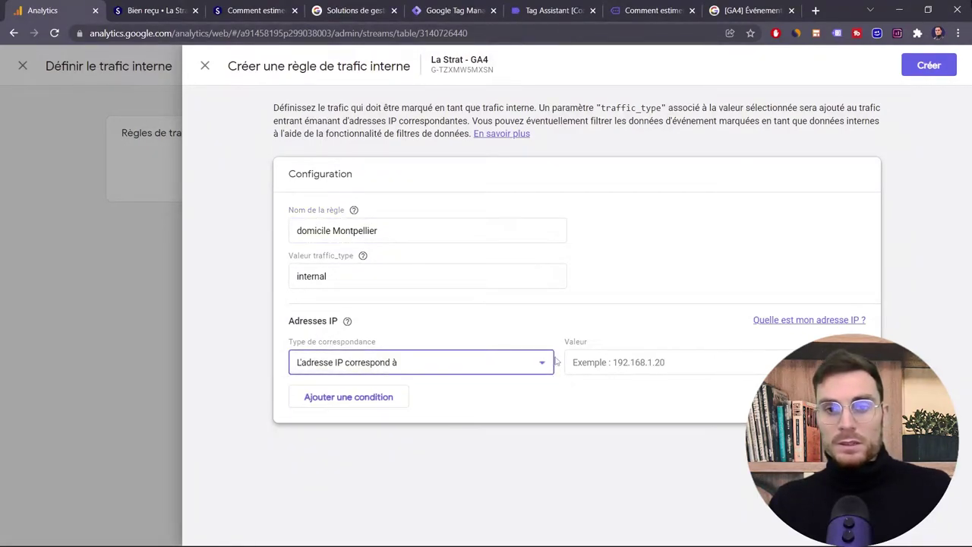
Search Google for "whatsmyip" in a new browser tab to find a public IP lookup site.
click(817, 12)
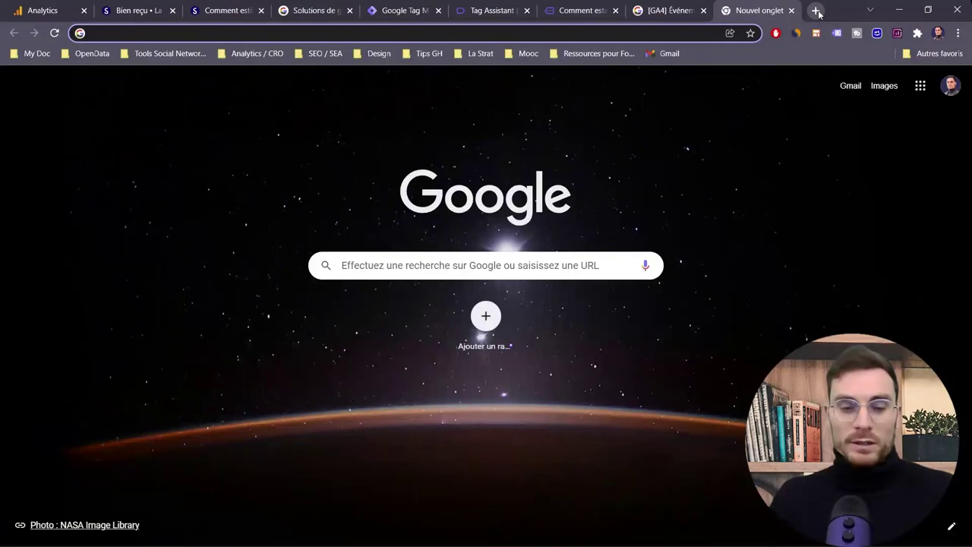
text(whatsmy)
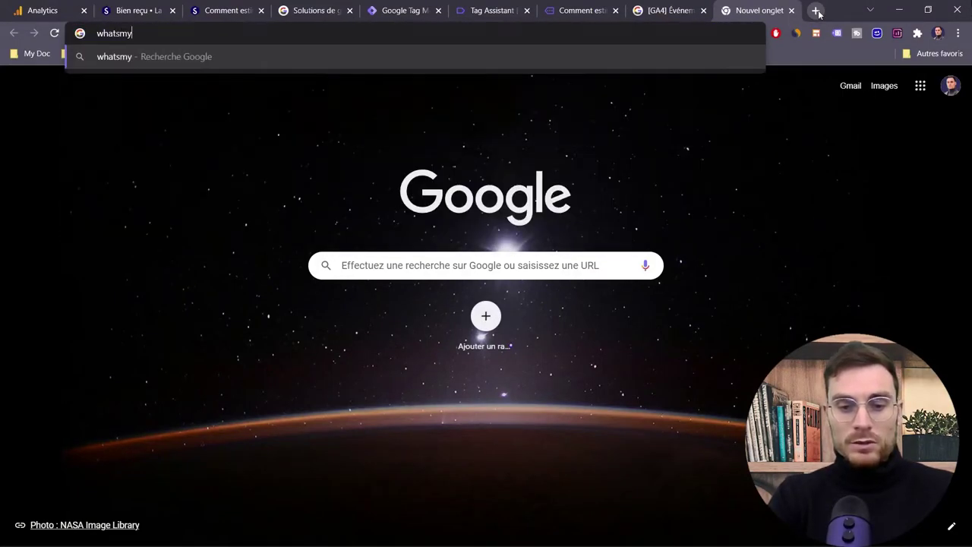
text(ip)
key(Return)
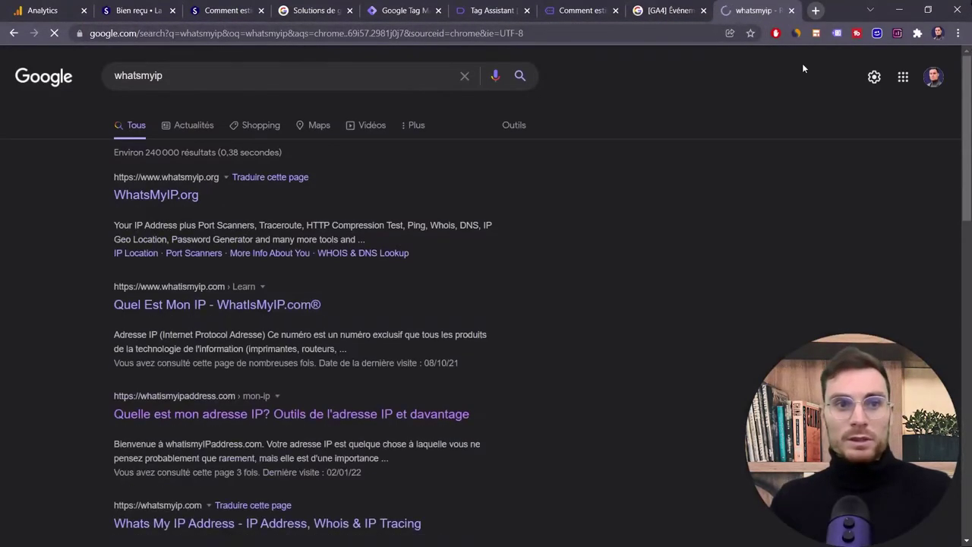
Look up the public IP address on WhatsMyIP.org and save the "domicile Montpellier" internal traffic rule in Google Analytics.
click(185, 195)
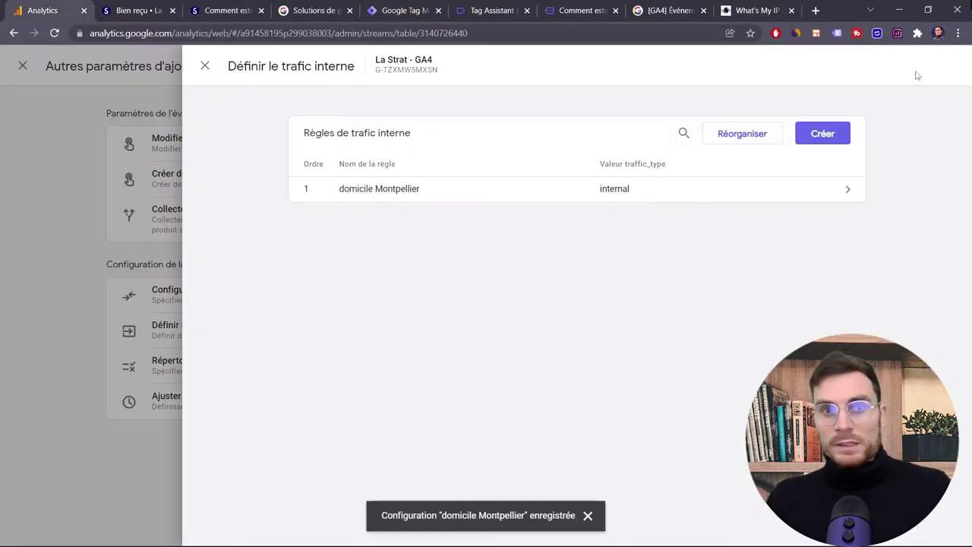
click(43, 9)
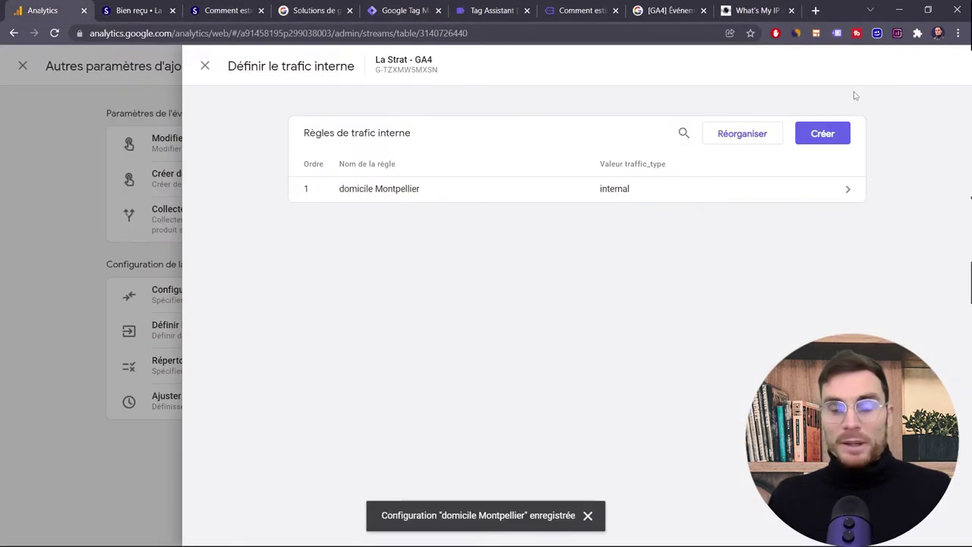
click(838, 132)
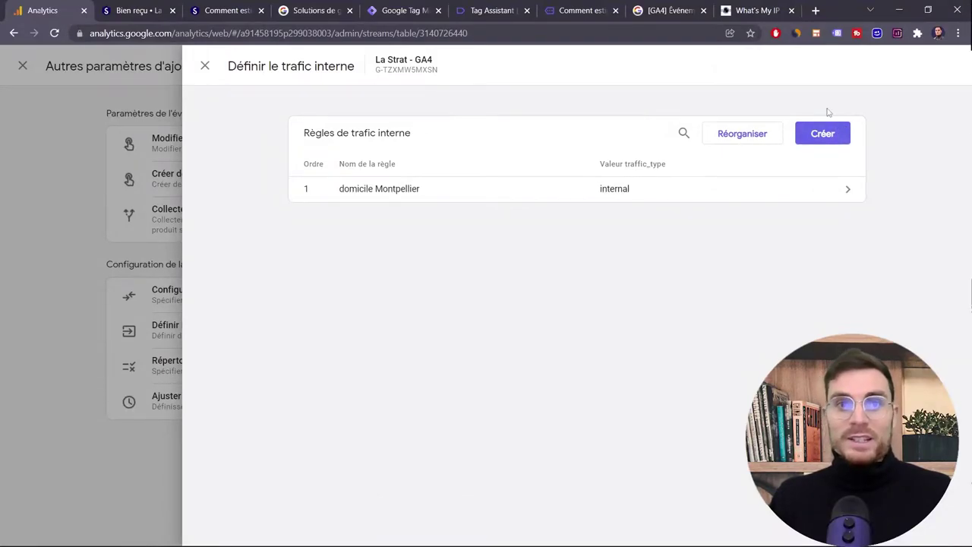
key(Escape)
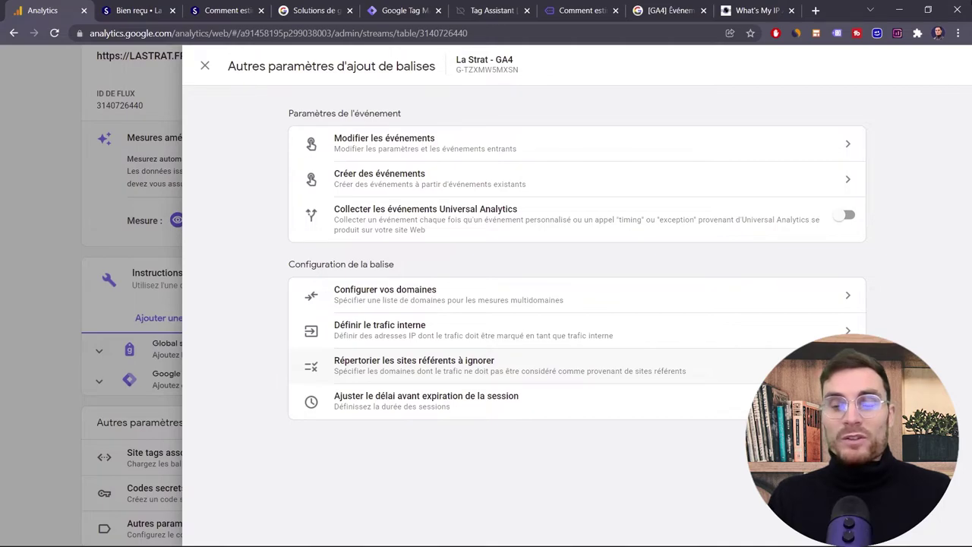
Review the ignored referral sites and domain configuration settings of the La Strat - GA4 stream, and close the stream details.
click(577, 365)
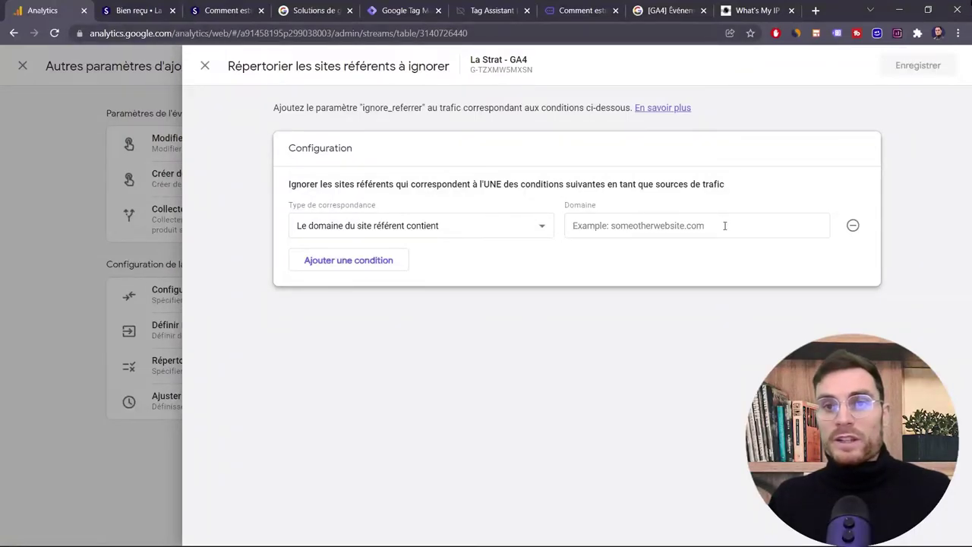
click(205, 67)
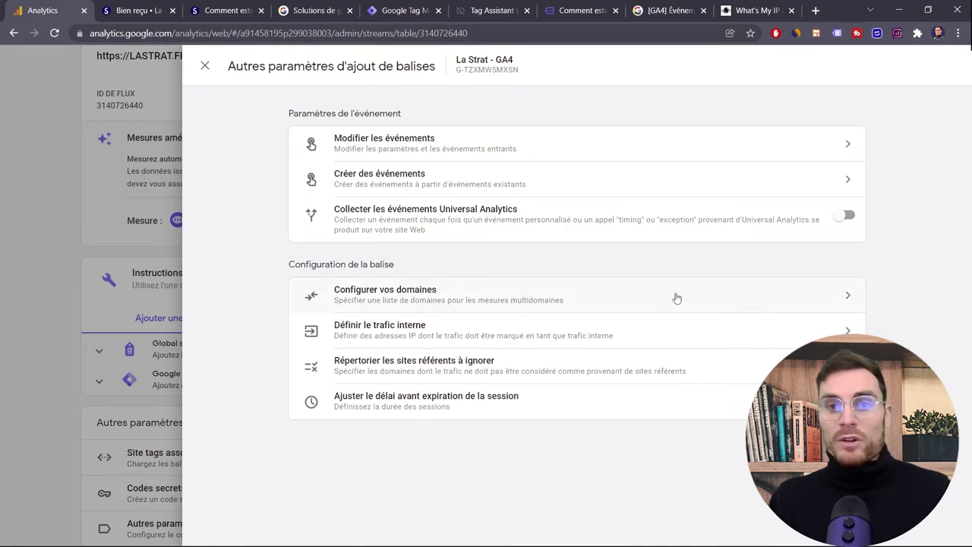
click(677, 298)
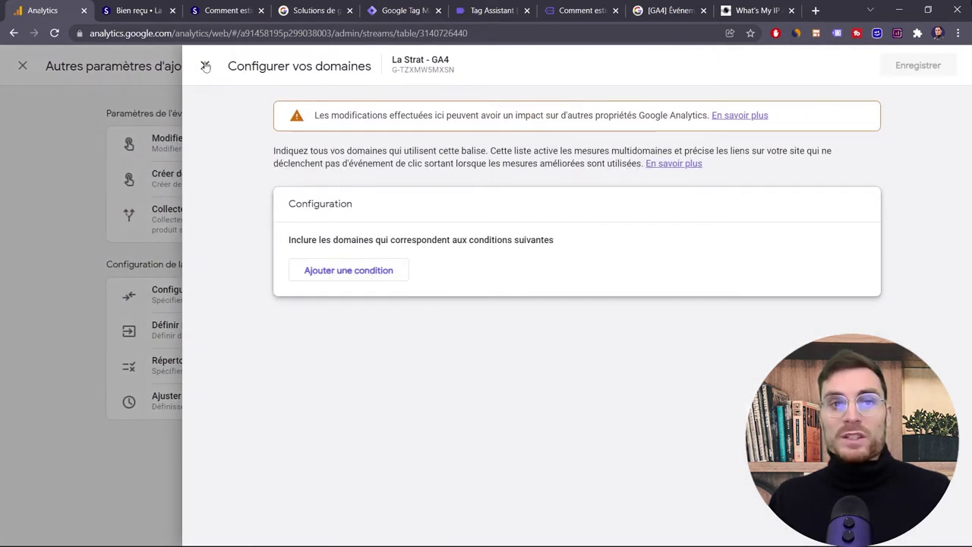
click(205, 66)
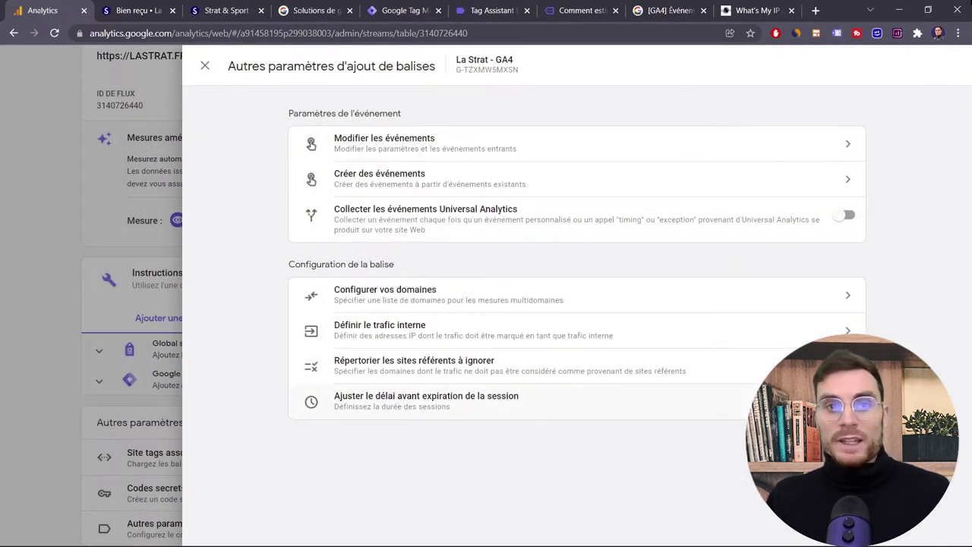
click(205, 66)
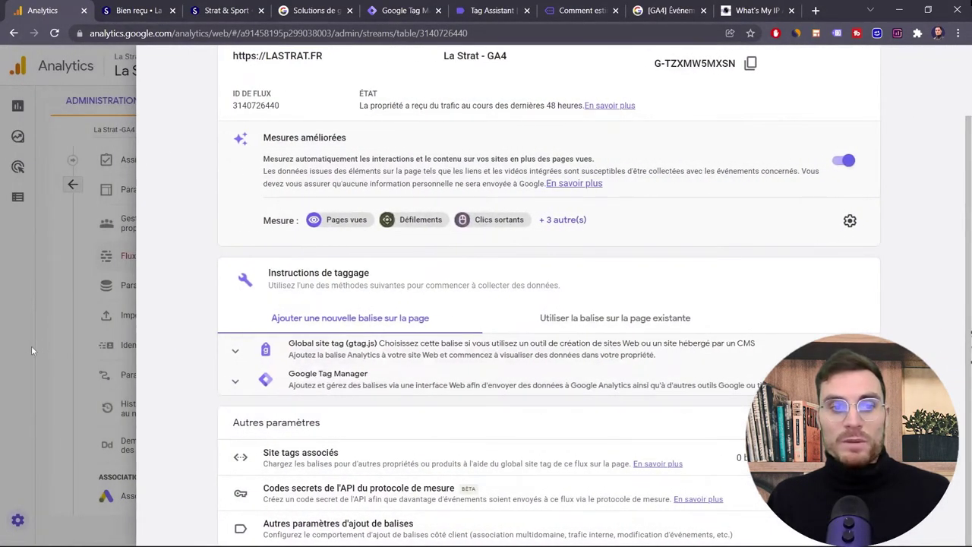
click(33, 347)
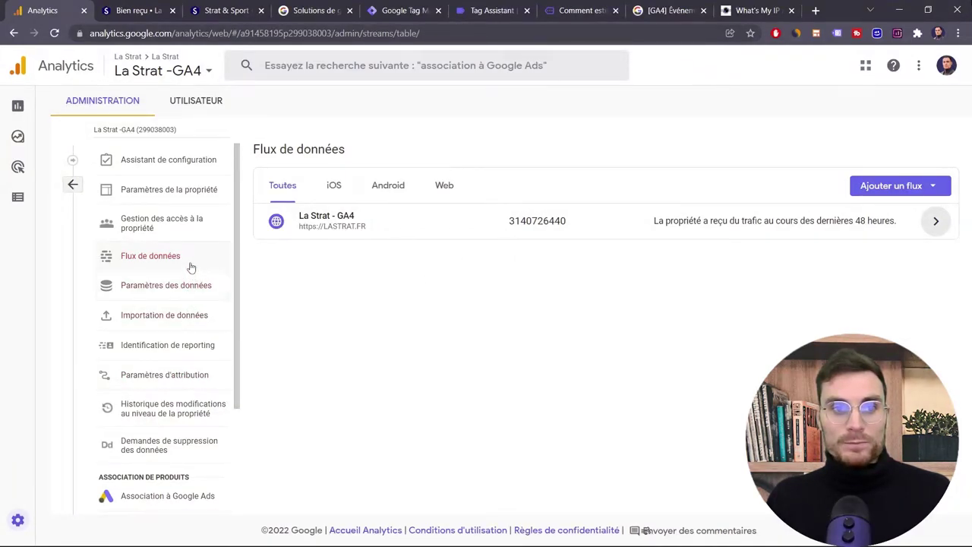
Set the state of the "Internal Traffic" data filter to "Actif" and save the filter.
click(194, 291)
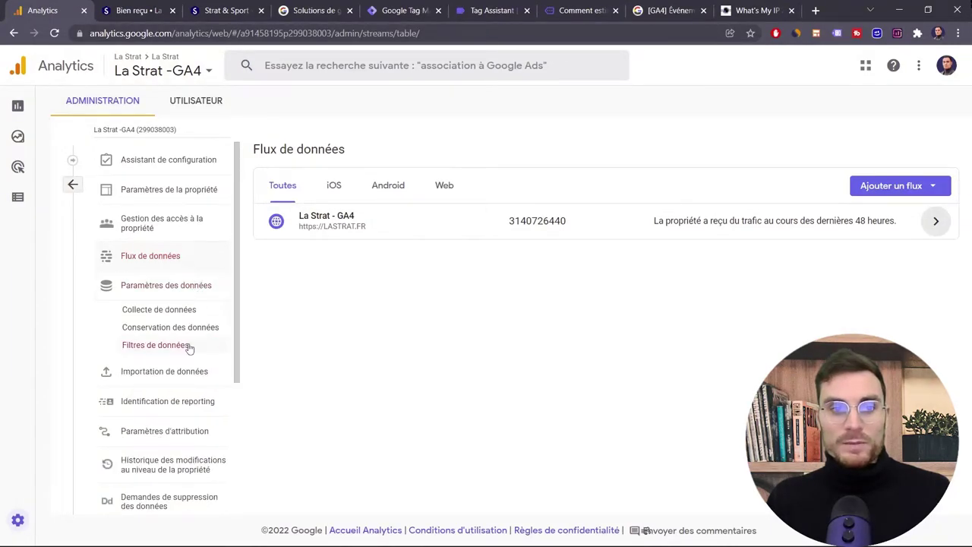
click(155, 345)
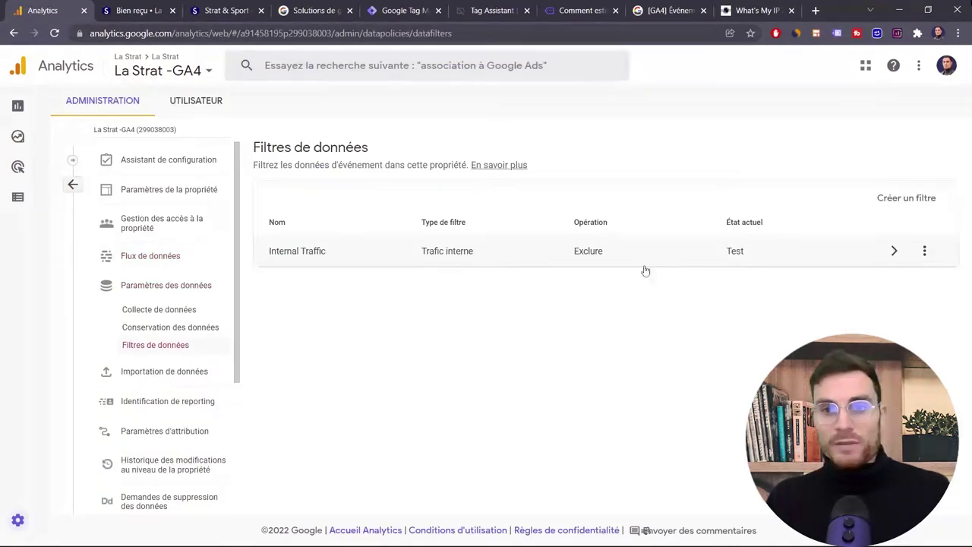
click(892, 250)
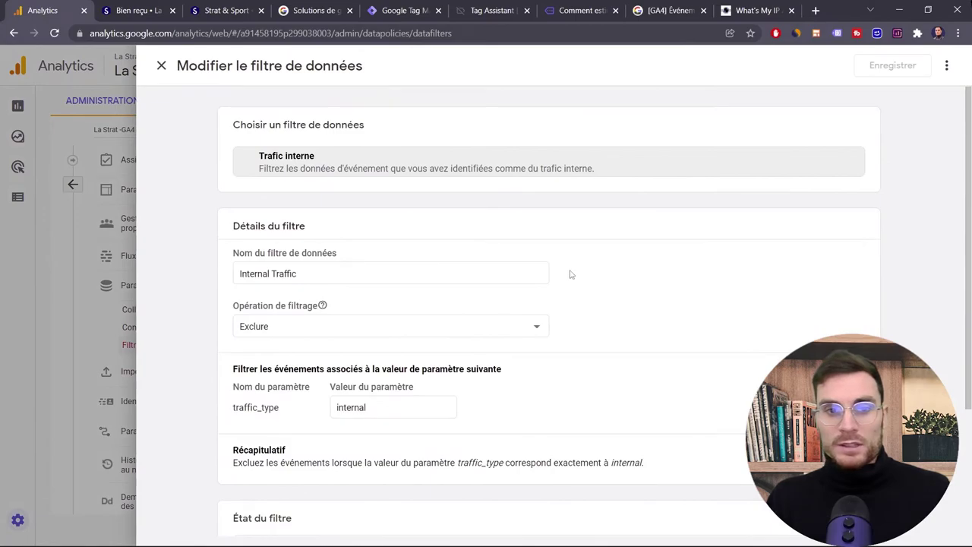
scroll(570, 275, down, 2)
scroll(570, 275, down, 1)
click(254, 426)
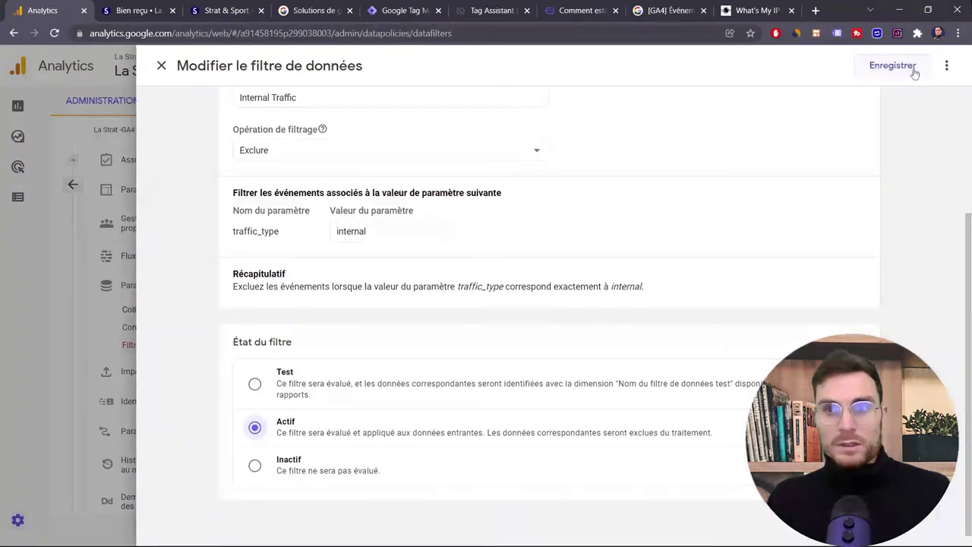
click(892, 65)
click(652, 334)
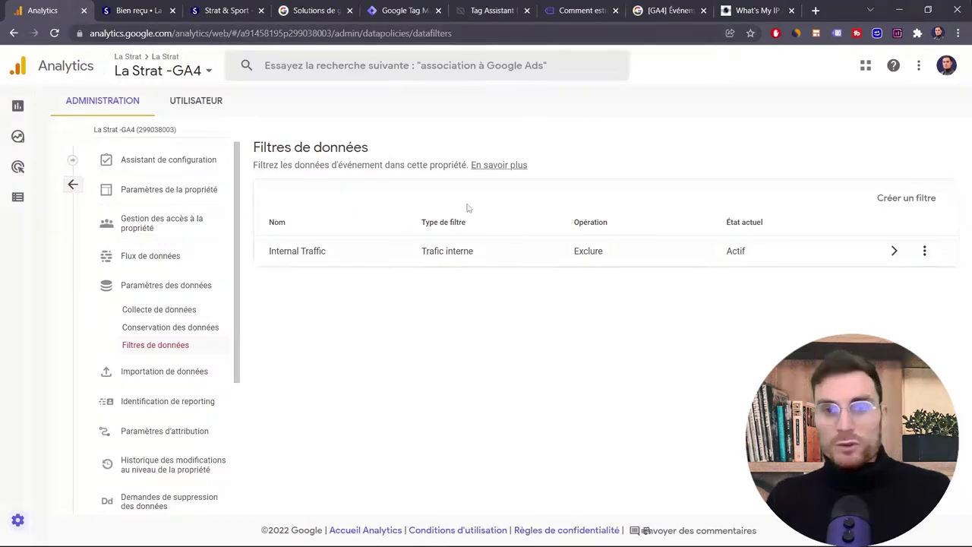
Open the "Instantané des rapports" overview and examine its cards on realtime users, acquisition and page views.
mouse_move(47, 136)
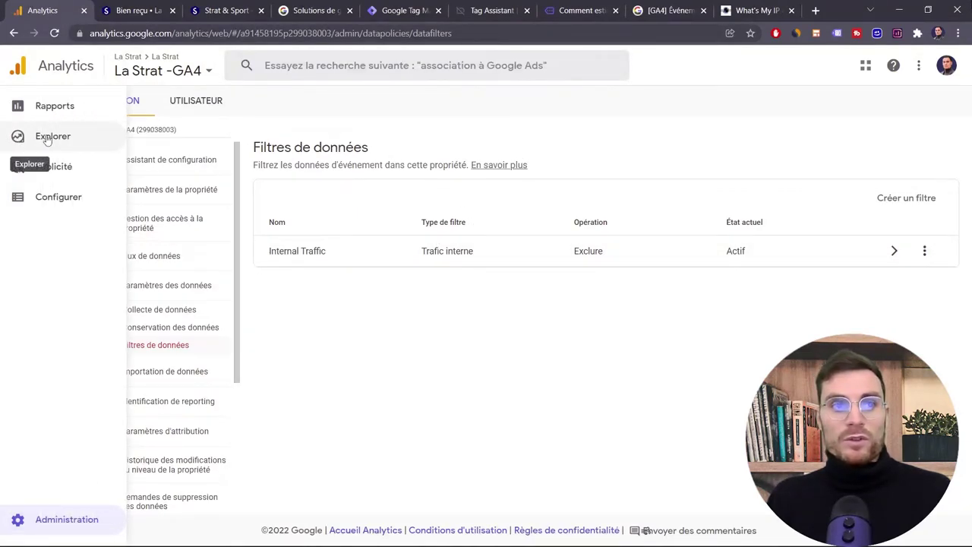
click(61, 107)
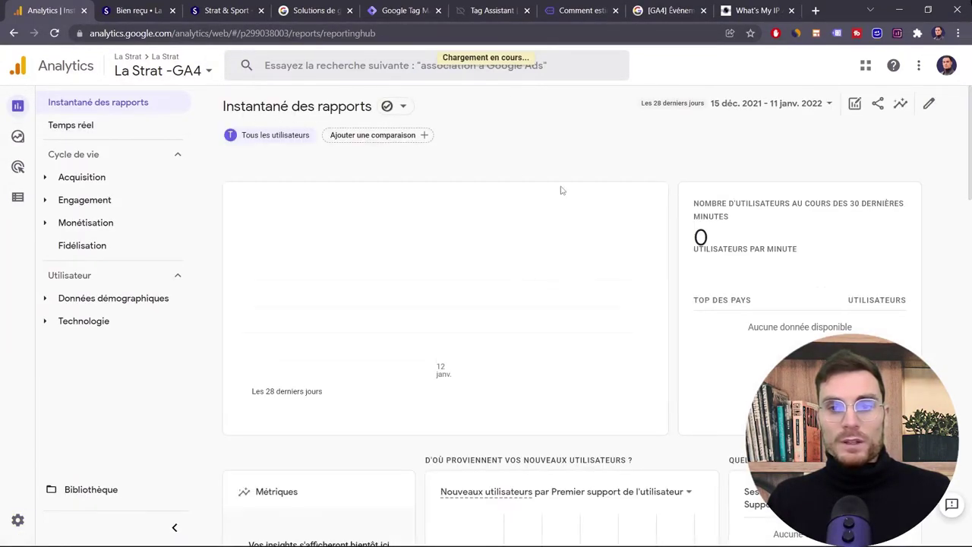
scroll(809, 258, down, 2)
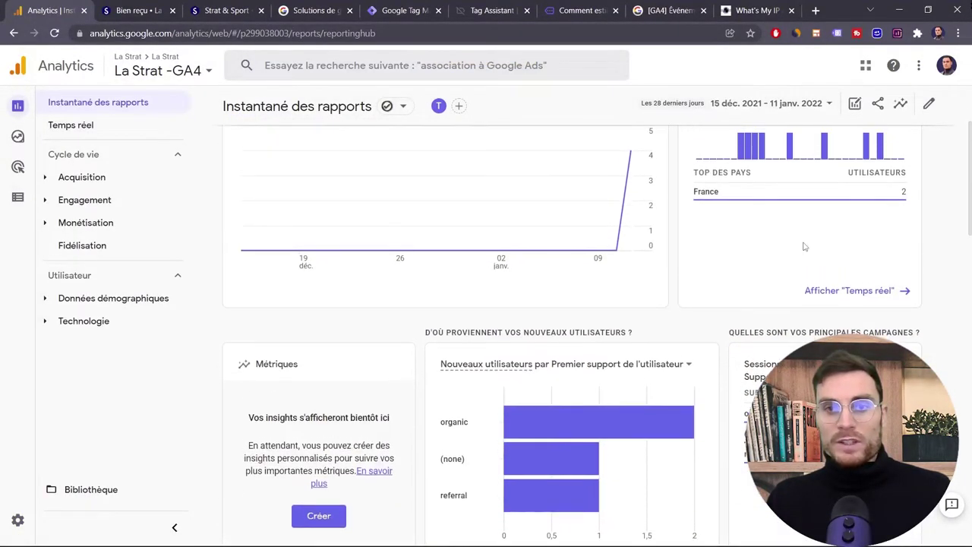
scroll(820, 275, up, 3)
scroll(812, 289, down, 6)
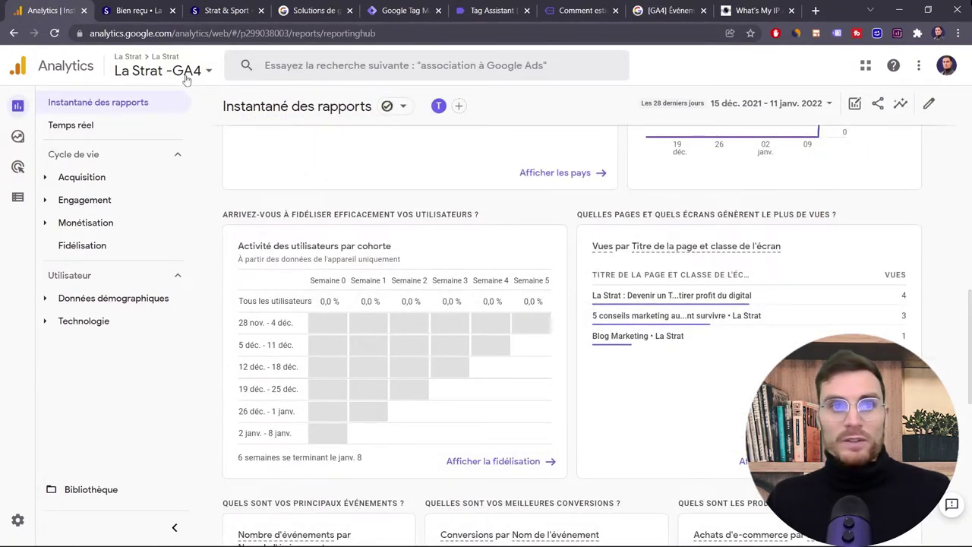
Browse the Strat & Sport podcast page on lastrat.fr and open its list of published episodes.
click(217, 10)
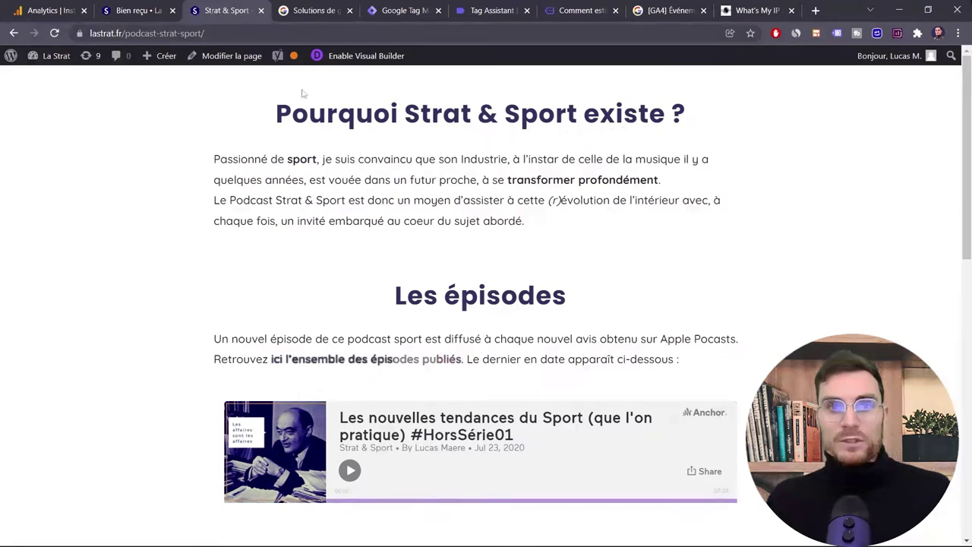
scroll(319, 227, down, 3)
scroll(319, 227, up, 1)
click(319, 242)
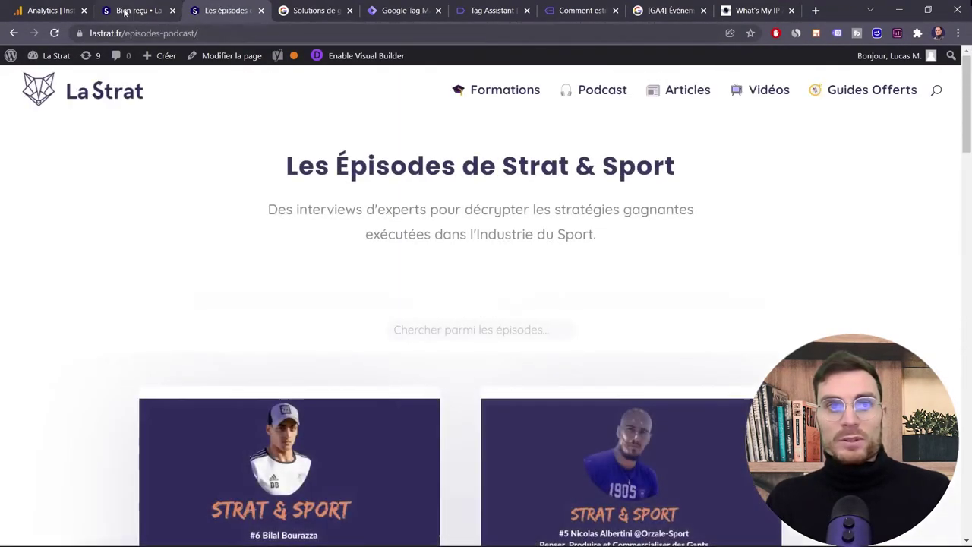
Reload the Analytics report overview, view the detailed report behind the page views card, and return to the overview.
click(49, 10)
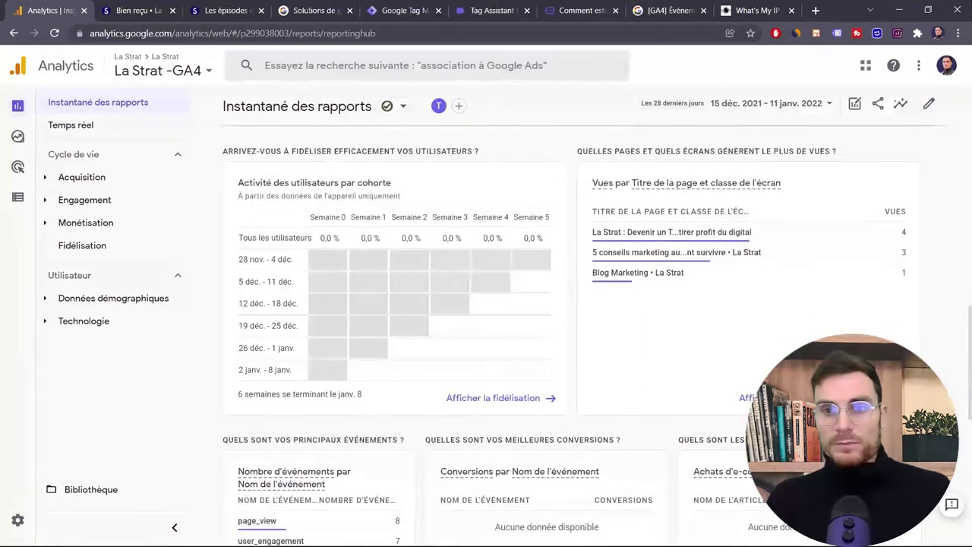
click(55, 33)
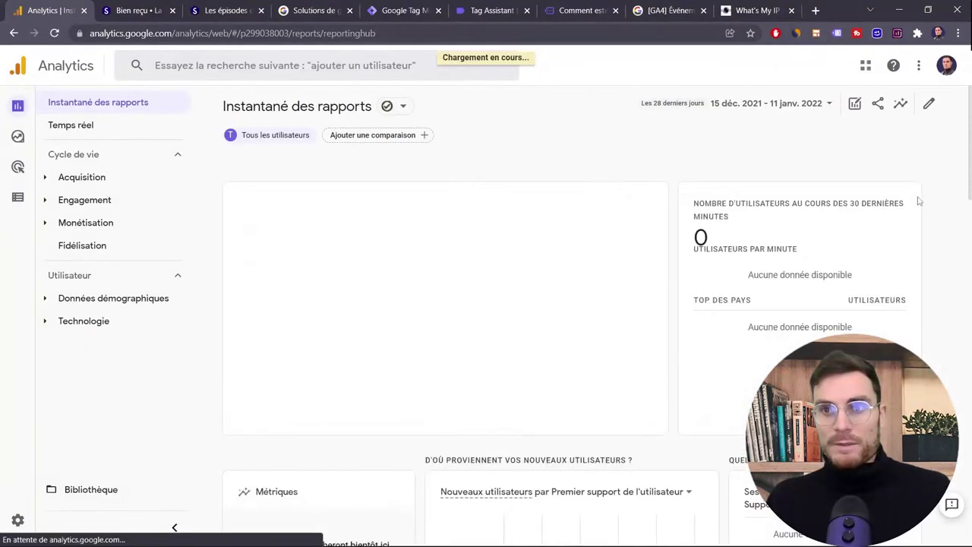
scroll(703, 381, down, 3)
click(759, 461)
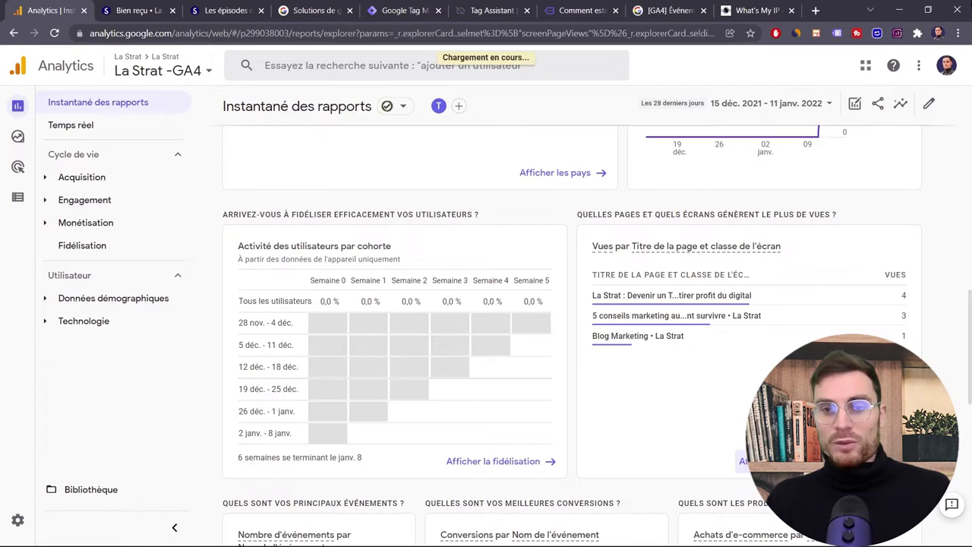
key(alt+Left)
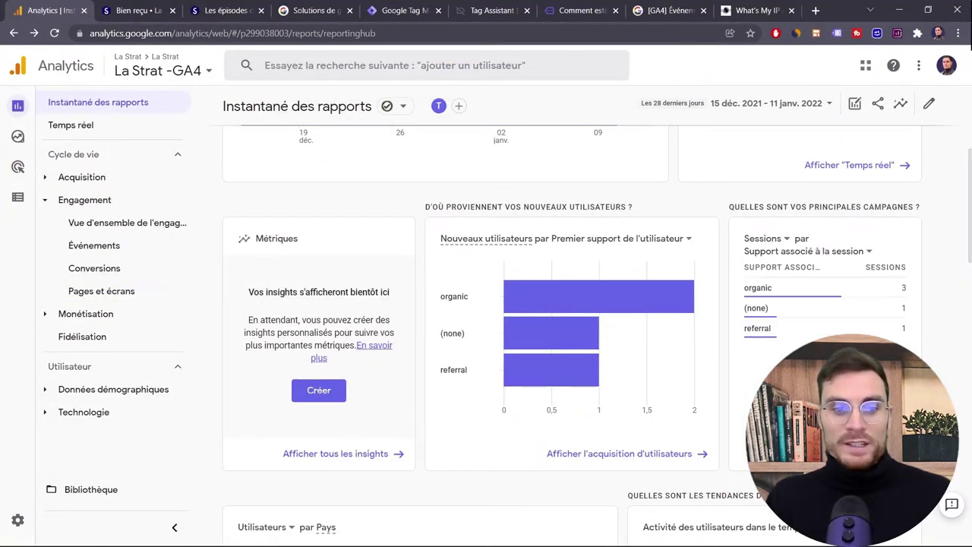
Create a new Google Analytics 4 property named "ALL DATA GA4 La Strat", leaving the company details blank.
click(17, 519)
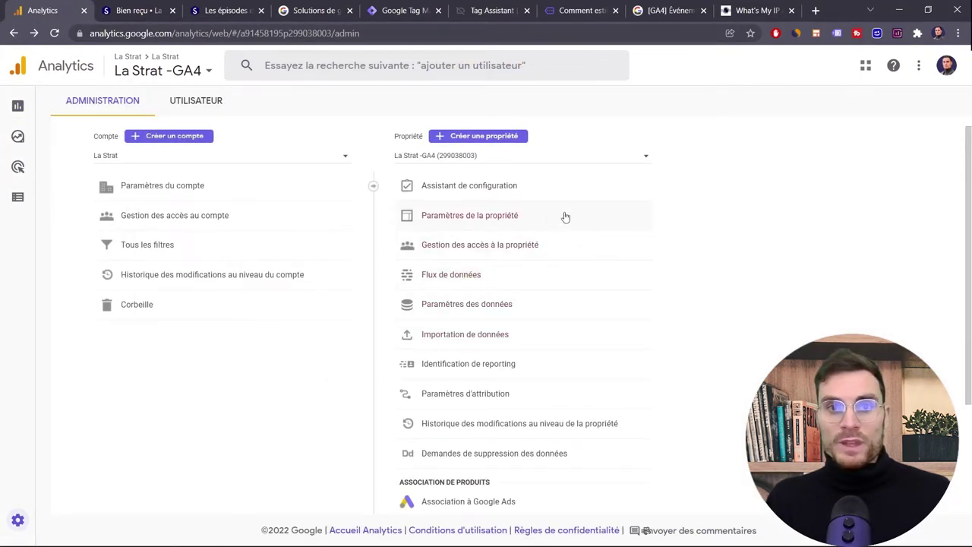
click(523, 136)
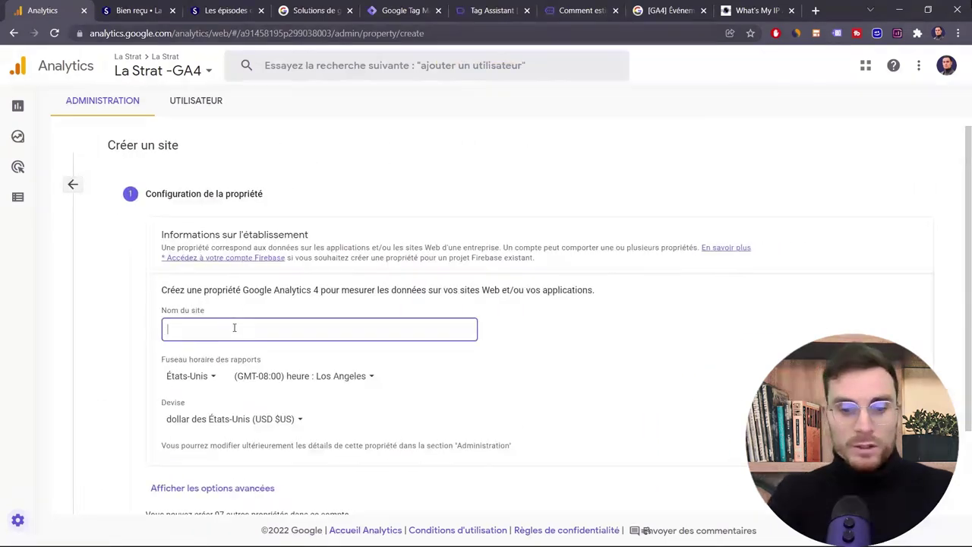
text(ALL DATA GA4 La Strat)
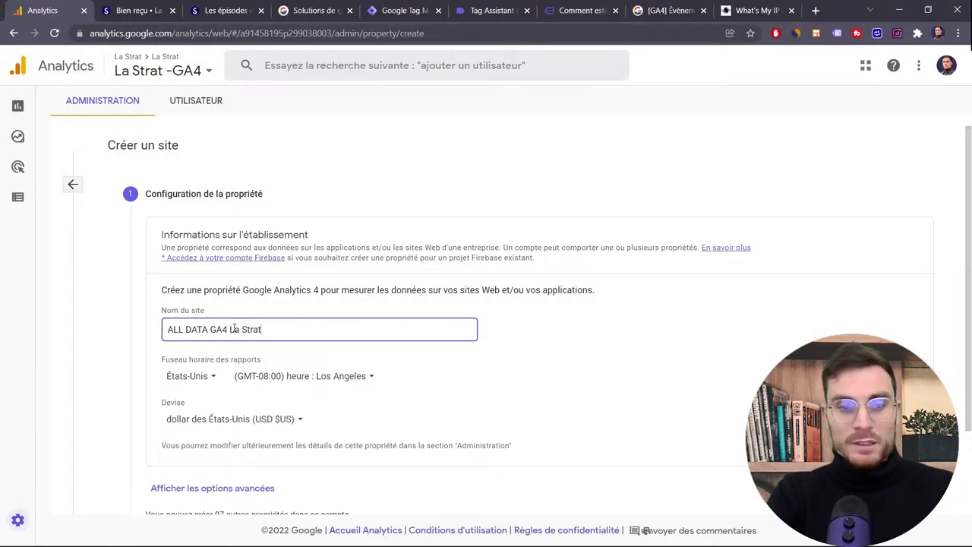
scroll(343, 358, down, 2)
click(183, 445)
scroll(551, 337, down, 3)
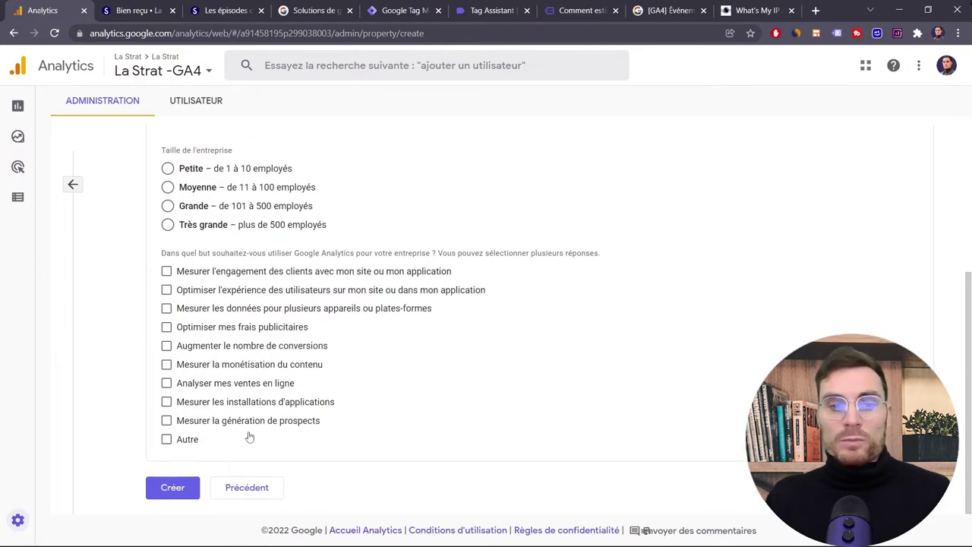
click(172, 487)
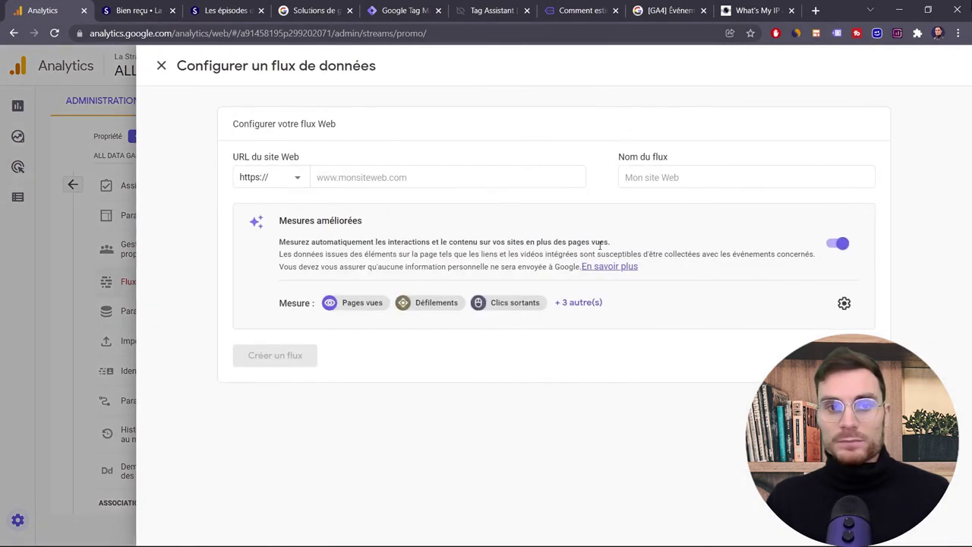
click(363, 171)
text(lastrat.fr)
click(688, 173)
text(La Strat)
click(275, 357)
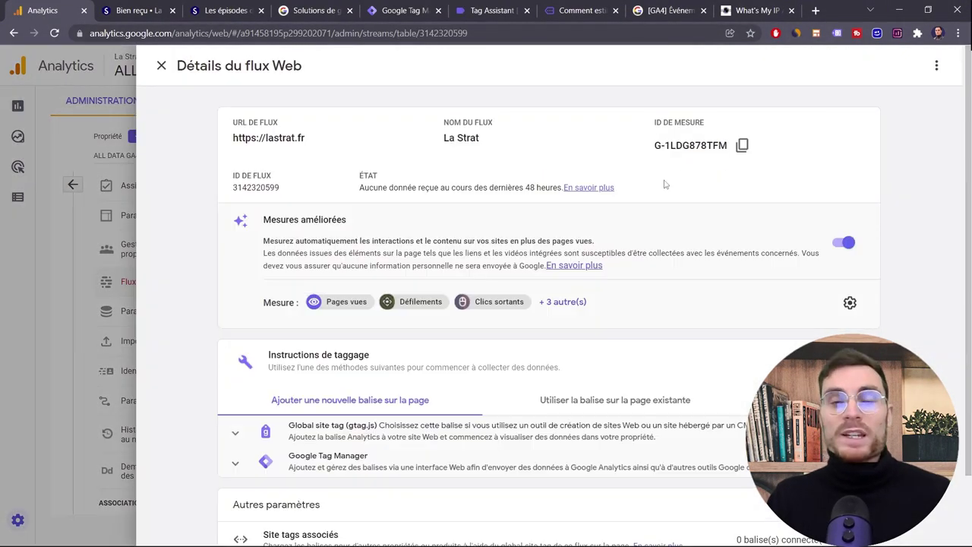